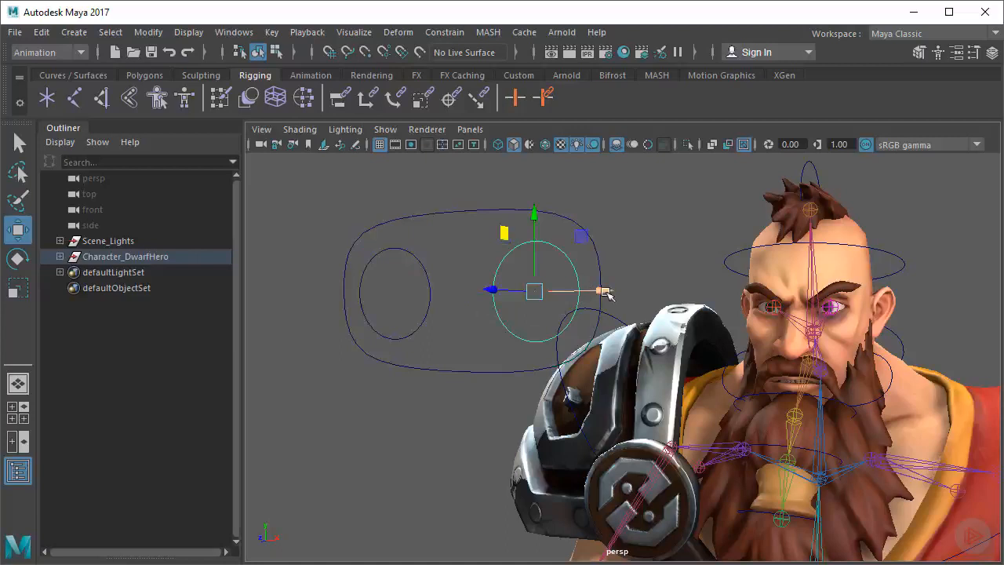
# Try moving the left and right eye controls sideways toward each other to cross the character's eyes
pyautogui.moveTo(604, 292); pyautogui.dragTo(539, 292)
pyautogui.click(421, 337)
pyautogui.moveTo(459, 292); pyautogui.dragTo(549, 294)
pyautogui.moveTo(577, 256); pyautogui.dragTo(566, 188)
pyautogui.keyDown('alt'); pyautogui.moveTo(602, 236); pyautogui.dragTo(553, 240); pyautogui.keyUp('alt')
pyautogui.moveTo(304, 233); pyautogui.dragTo(793, 258)
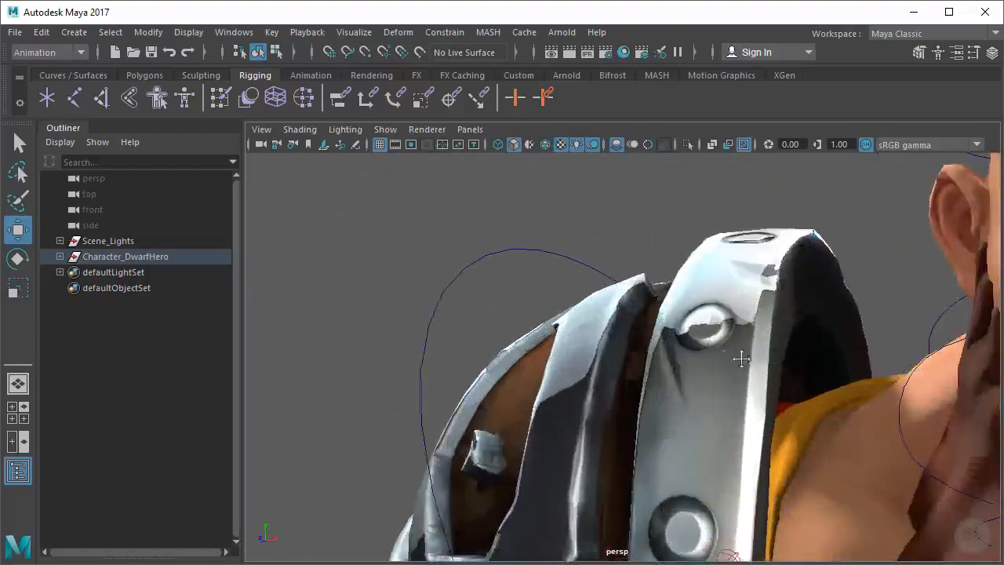
pyautogui.keyDown('alt'); pyautogui.moveTo(741, 358); pyautogui.dragTo(606, 343); pyautogui.keyUp('alt')
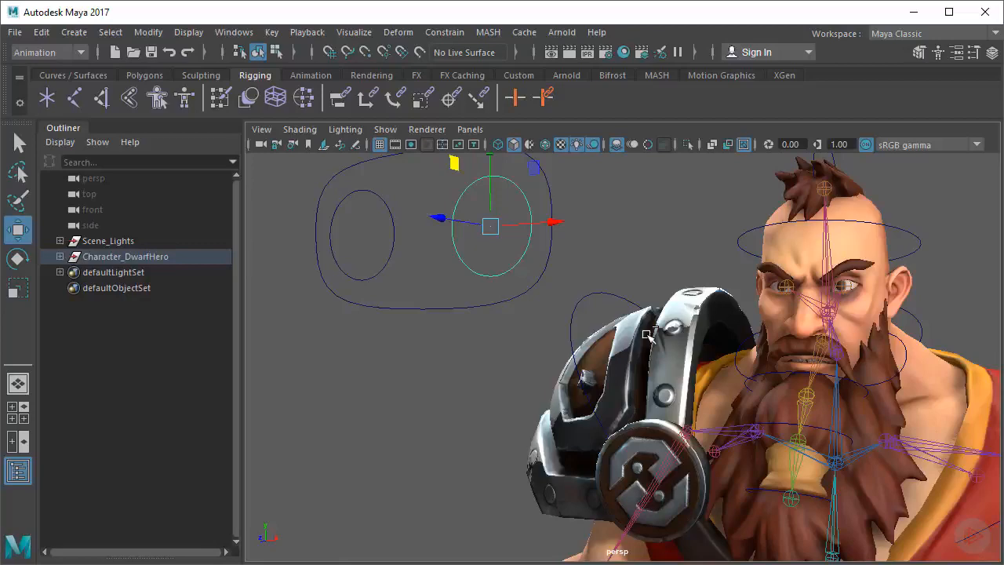
pyautogui.keyDown('alt'); pyautogui.moveTo(588, 345); pyautogui.dragTo(561, 337); pyautogui.keyUp('alt')
# Select the outer eye control curve Eye_Con and display its channels in the Channel Box
pyautogui.click(453, 201)
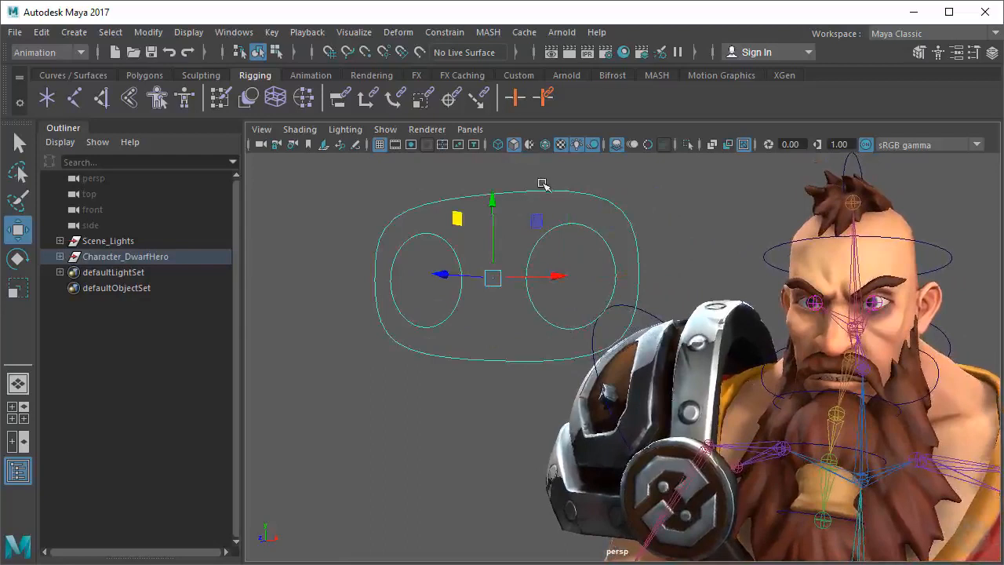
pyautogui.moveTo(547, 174); pyautogui.dragTo(538, 220)
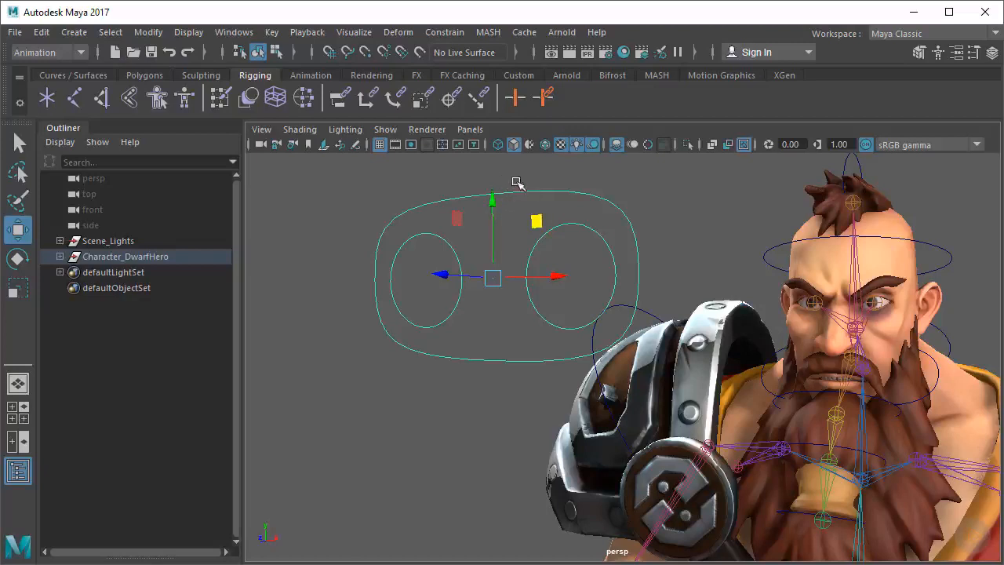
pyautogui.click(992, 52)
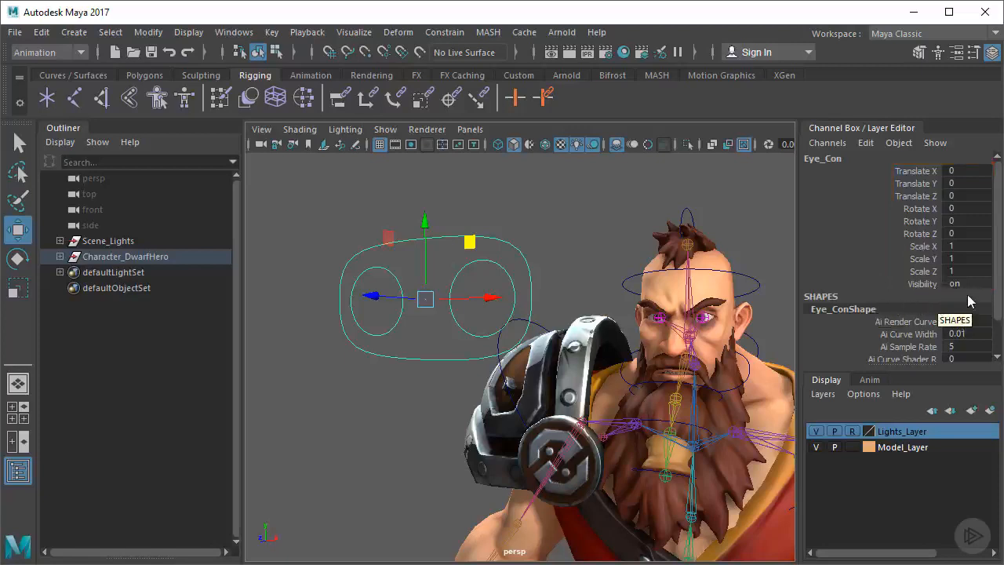
# Add a keyable float attribute named CrossEye to Eye_Con with minimum -10, maximum 10 and default 0
pyautogui.click(147, 34)
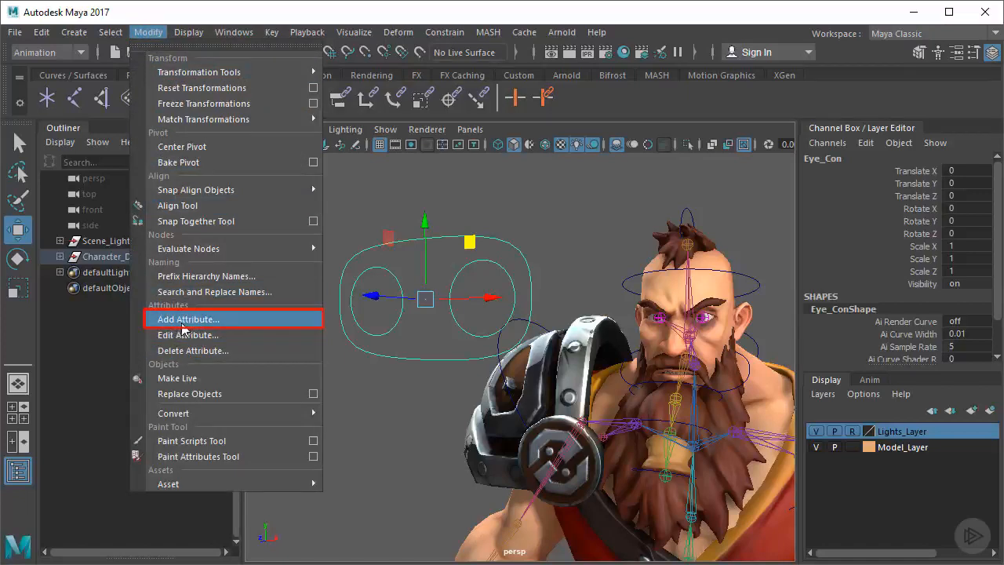
pyautogui.click(182, 324)
pyautogui.moveTo(441, 244); pyautogui.dragTo(334, 121)
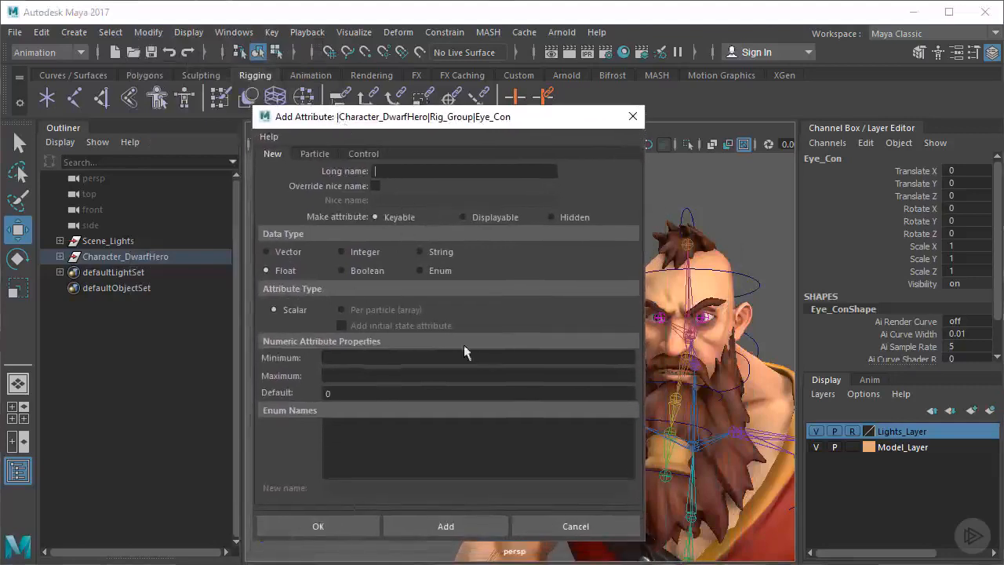
pyautogui.click(317, 153)
pyautogui.click(275, 155)
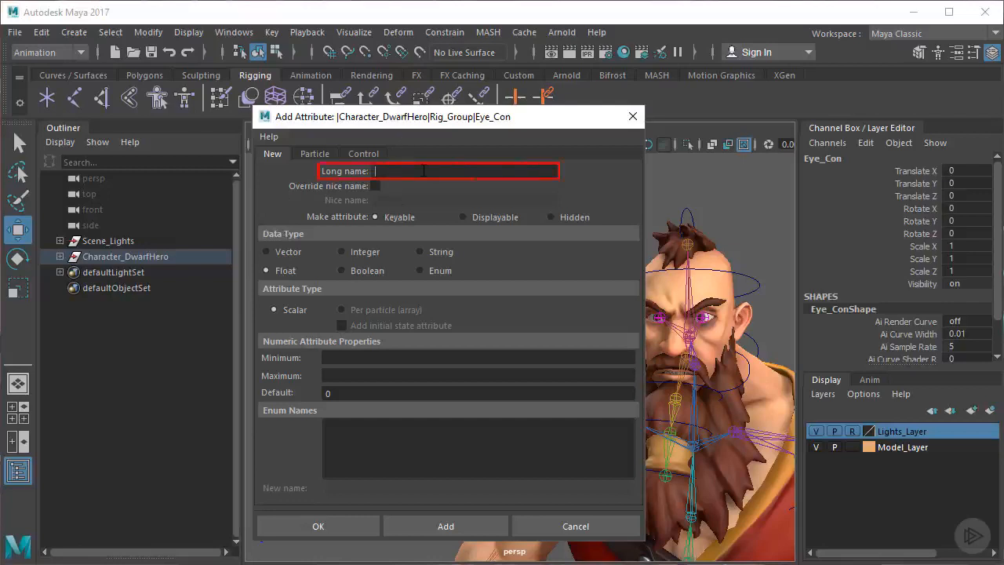
pyautogui.write('ossEye')
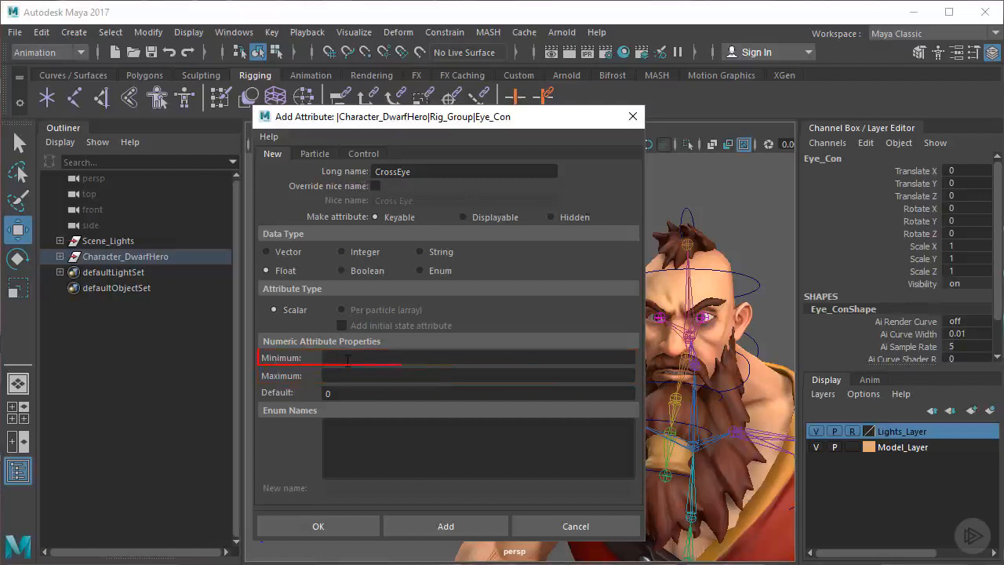
pyautogui.write('10')
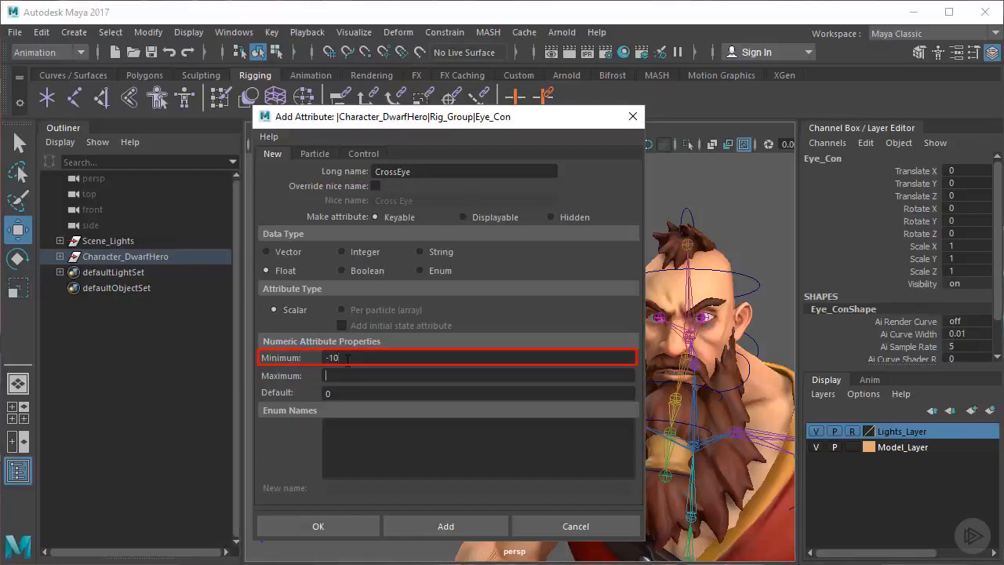
pyautogui.press('Tab')
pyautogui.write('1')
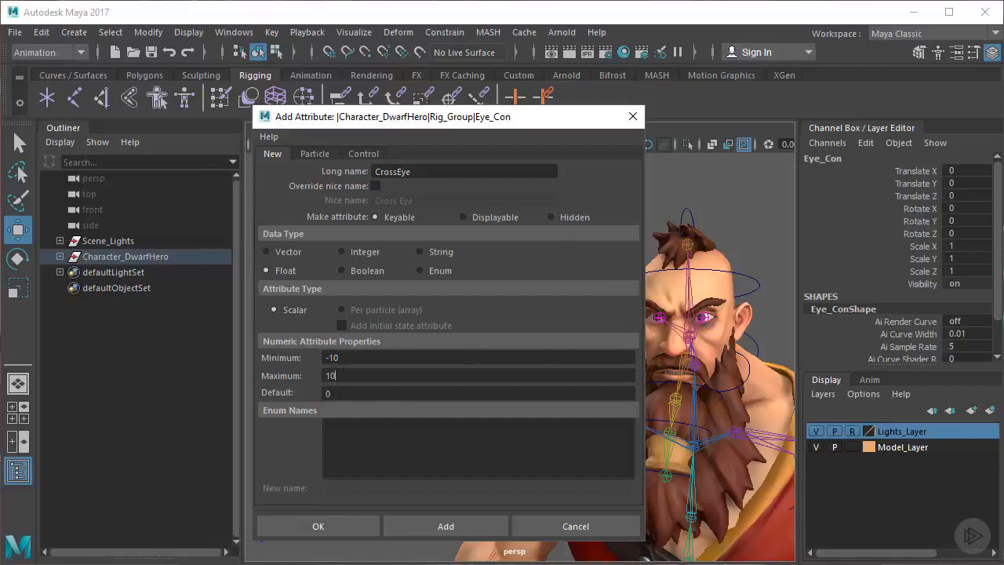
pyautogui.click(462, 527)
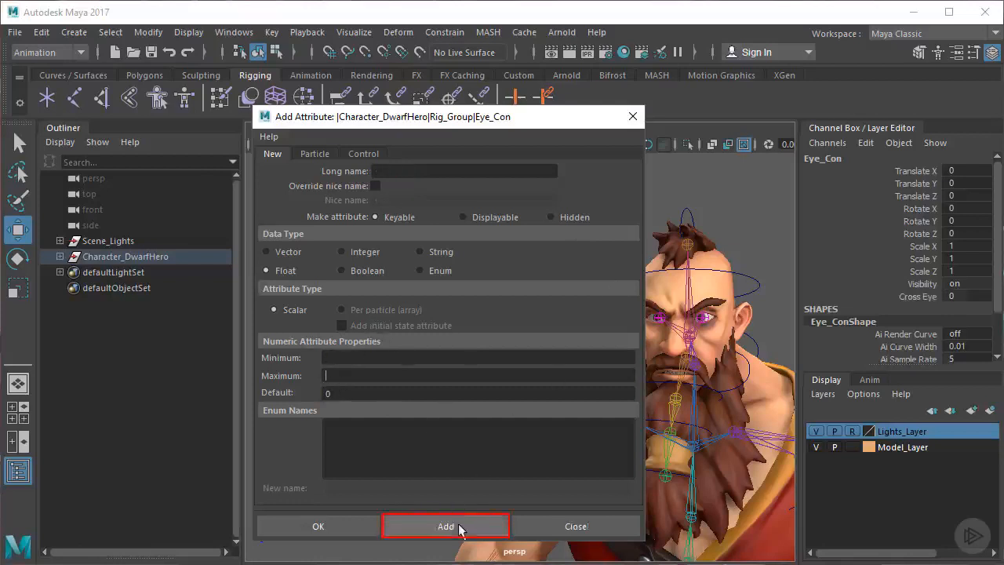
# Test scrubbing the Cross Eye channel on Eye_Con and close the Add Attribute window
pyautogui.click(929, 300)
pyautogui.moveTo(706, 208)
pyautogui.mouseDown(button='middle')
pyautogui.moveTo(594, 229)
pyautogui.moveTo(938, 236)
pyautogui.moveTo(781, 250)
pyautogui.mouseUp(button='middle')
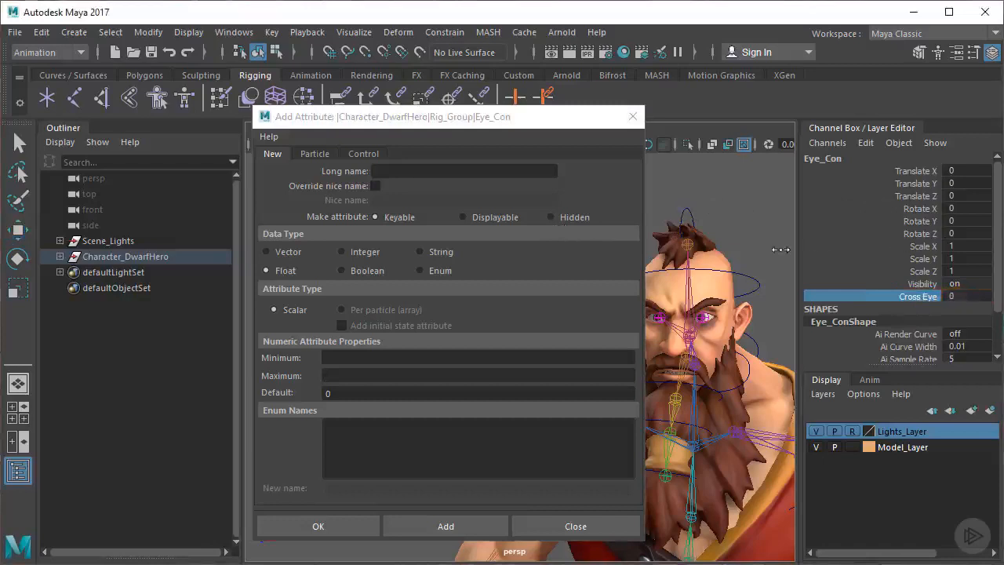
pyautogui.moveTo(541, 118); pyautogui.dragTo(601, 120)
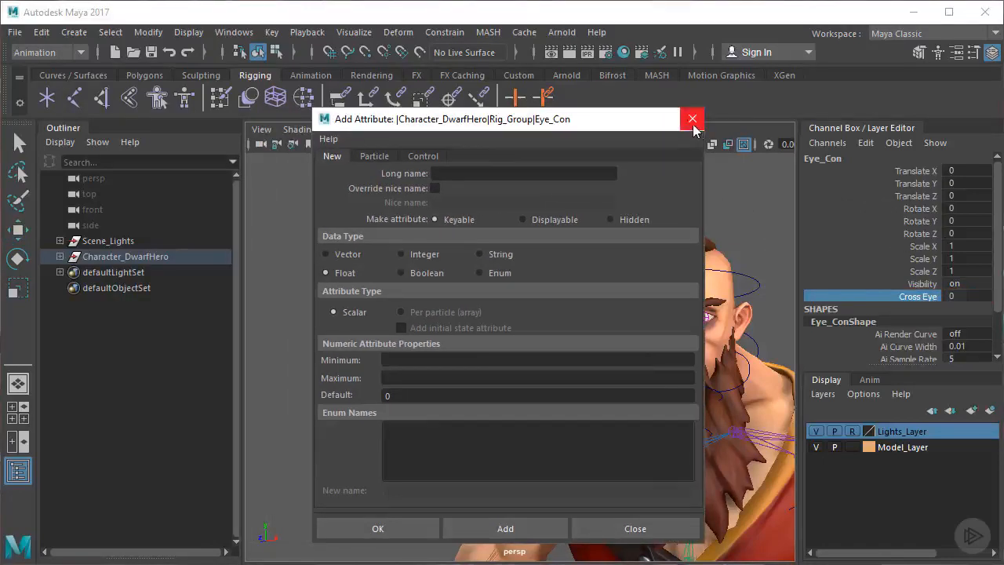
pyautogui.click(693, 122)
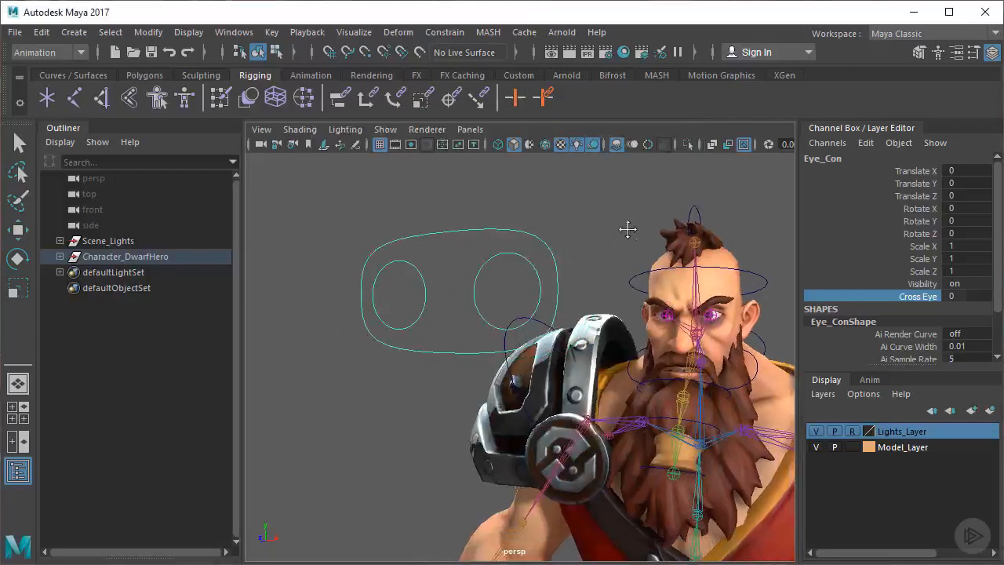
# Switch to the Animation menu set and open the Set Driven Key window, placed clear of the eye controls
pyautogui.keyDown('alt'); pyautogui.moveTo(608, 236); pyautogui.dragTo(598, 236); pyautogui.keyUp('alt')
pyautogui.keyDown('alt'); pyautogui.moveTo(560, 235); pyautogui.dragTo(574, 231, button='middle'); pyautogui.keyUp('alt')
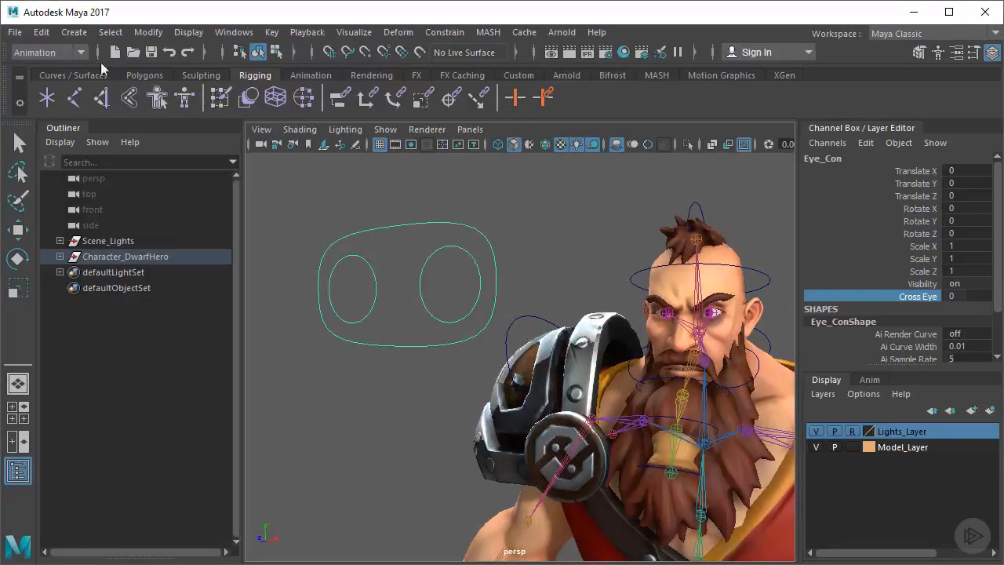
pyautogui.click(82, 52)
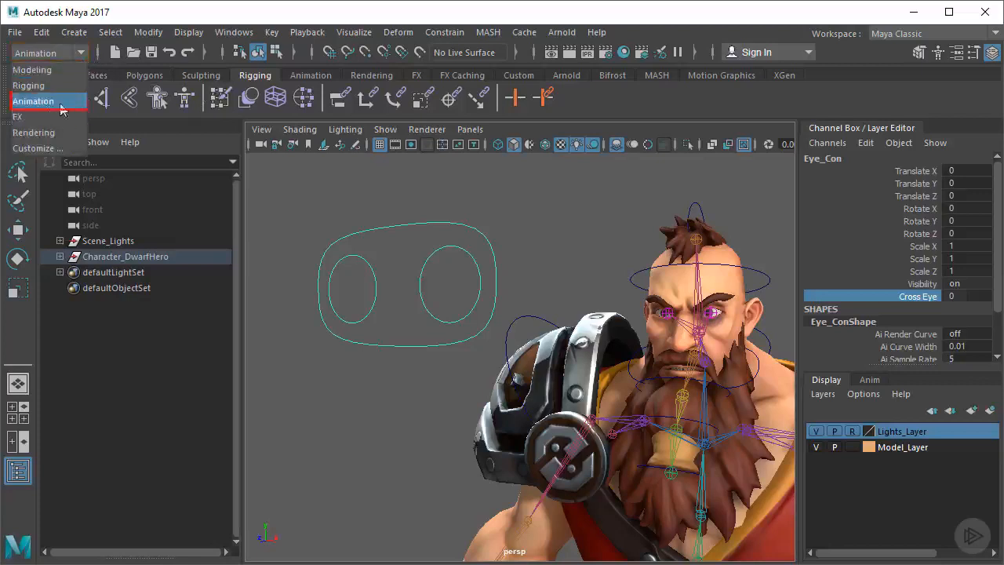
pyautogui.click(53, 108)
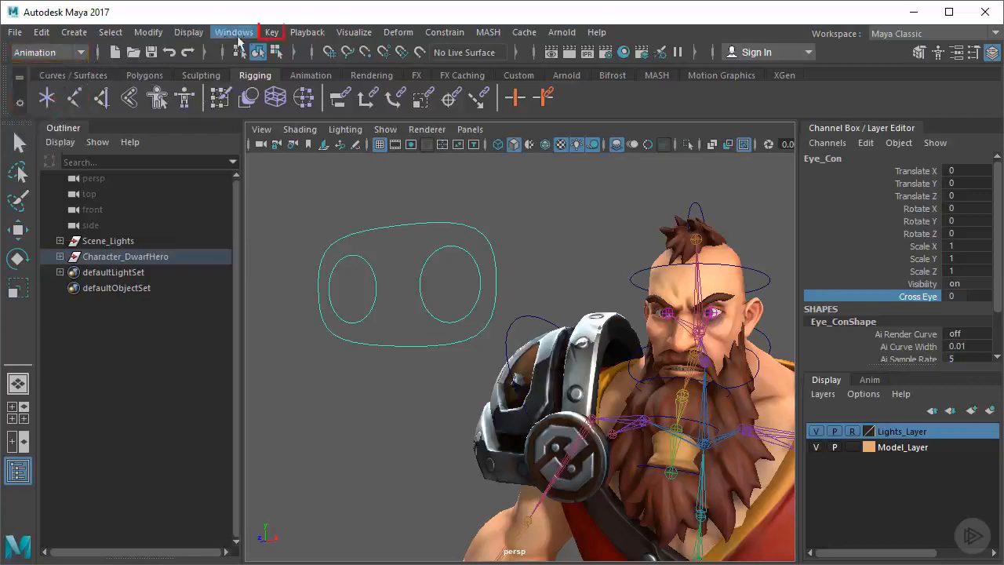
pyautogui.click(270, 36)
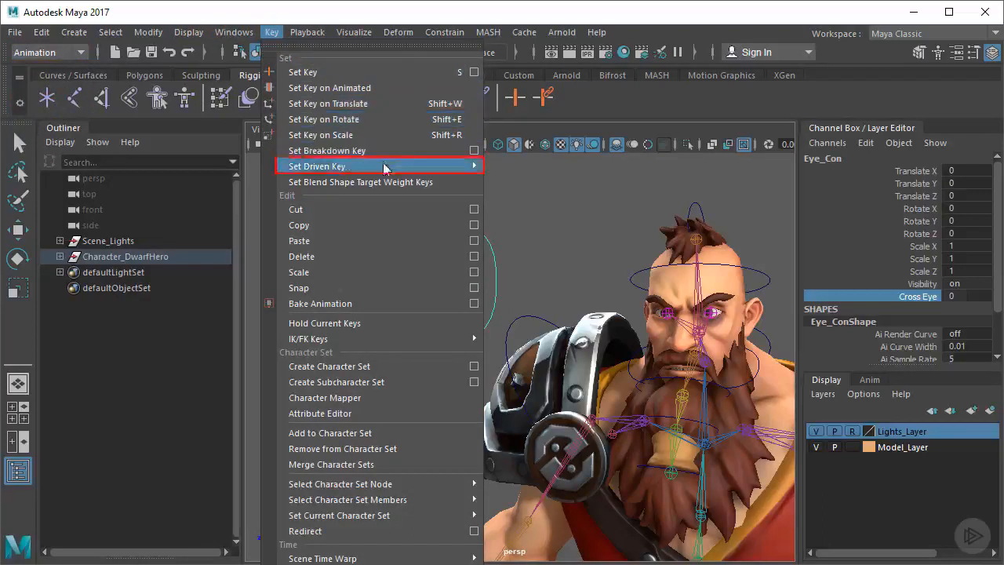
pyautogui.moveTo(313, 172)
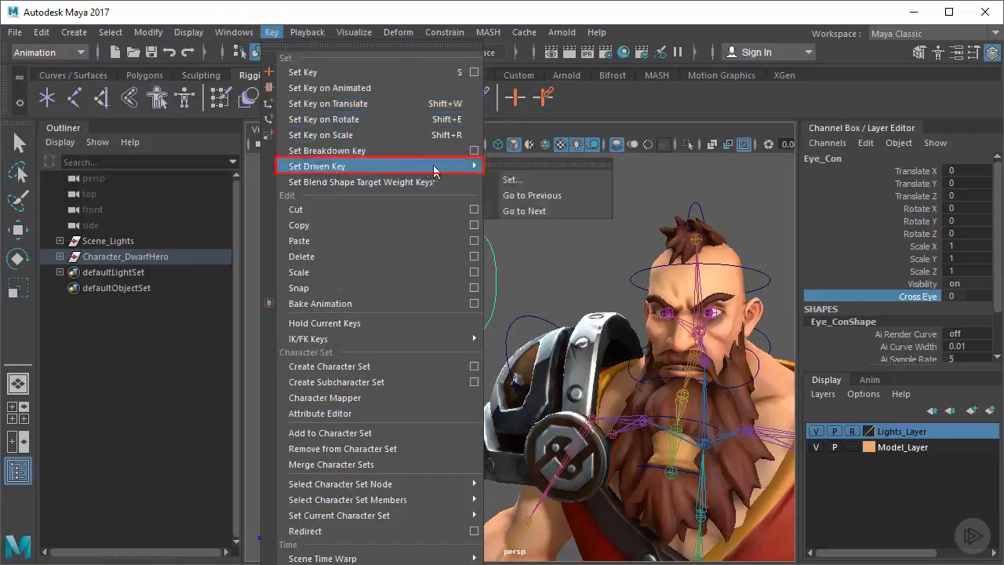
pyautogui.click(527, 185)
pyautogui.moveTo(526, 186); pyautogui.dragTo(392, 133)
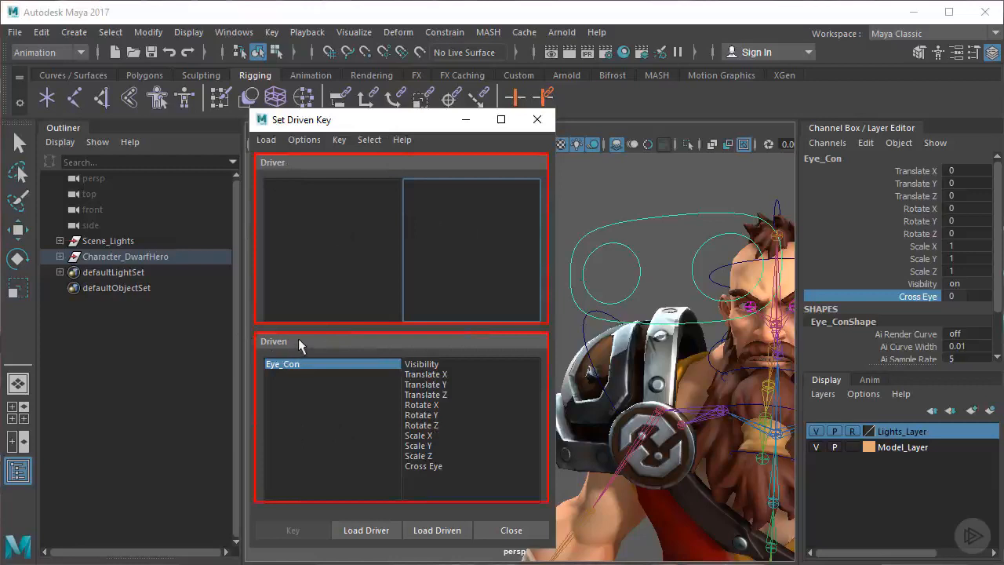
pyautogui.moveTo(313, 119); pyautogui.dragTo(334, 103)
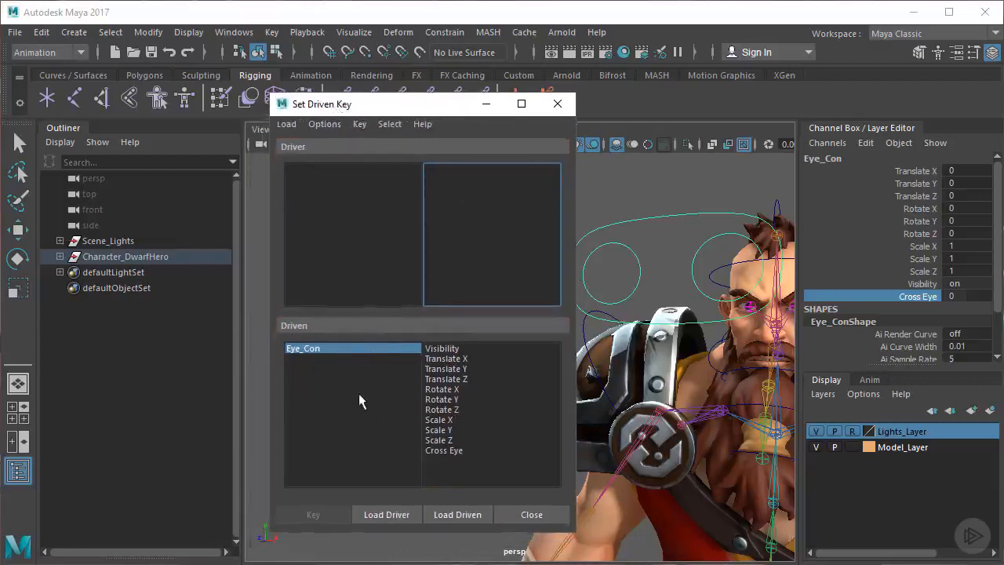
pyautogui.moveTo(370, 108); pyautogui.dragTo(360, 109)
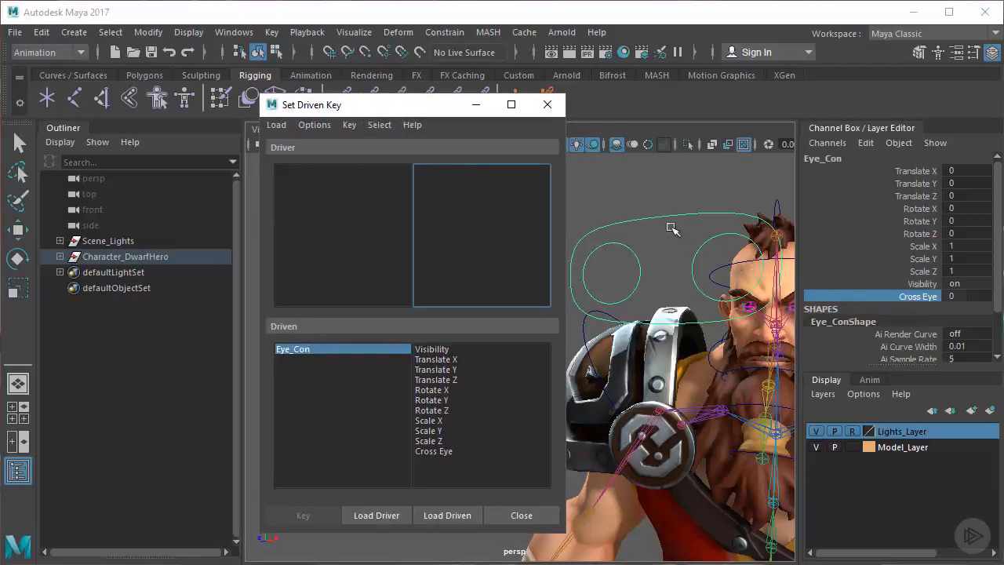
# Load Eye_Con as the driver and choose its Cross Eye attribute as the driving channel
pyautogui.moveTo(670, 226); pyautogui.dragTo(646, 190)
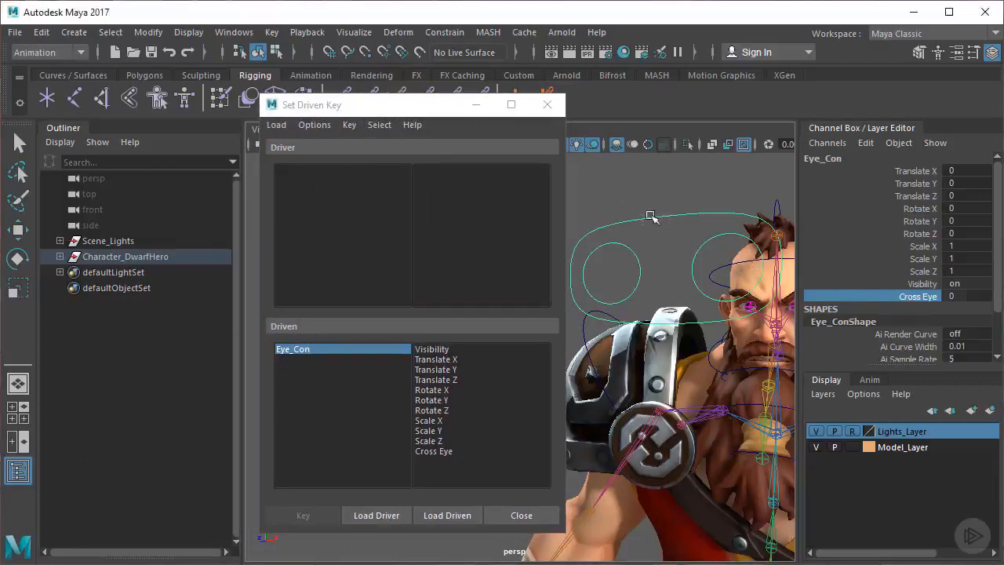
pyautogui.click(380, 517)
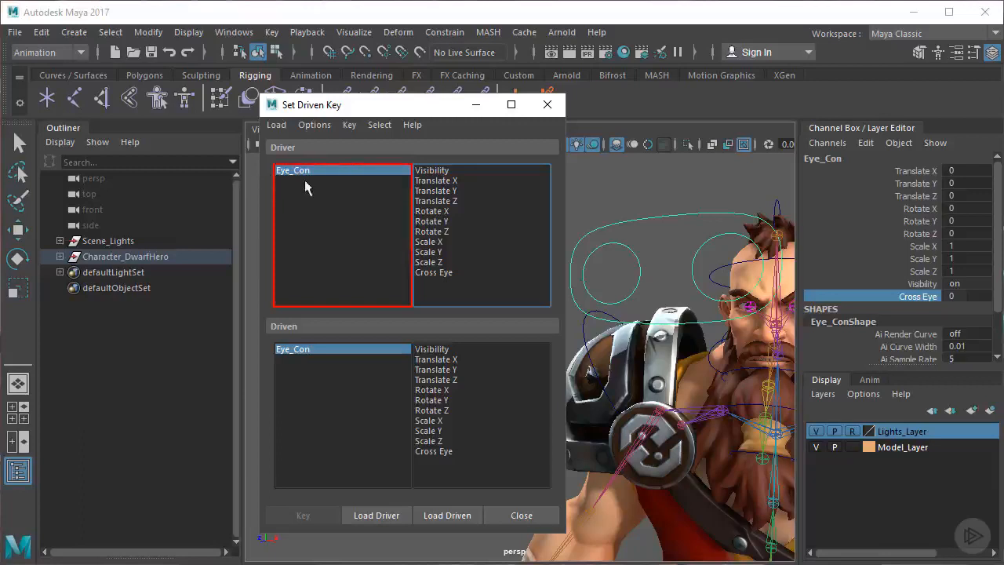
pyautogui.click(439, 275)
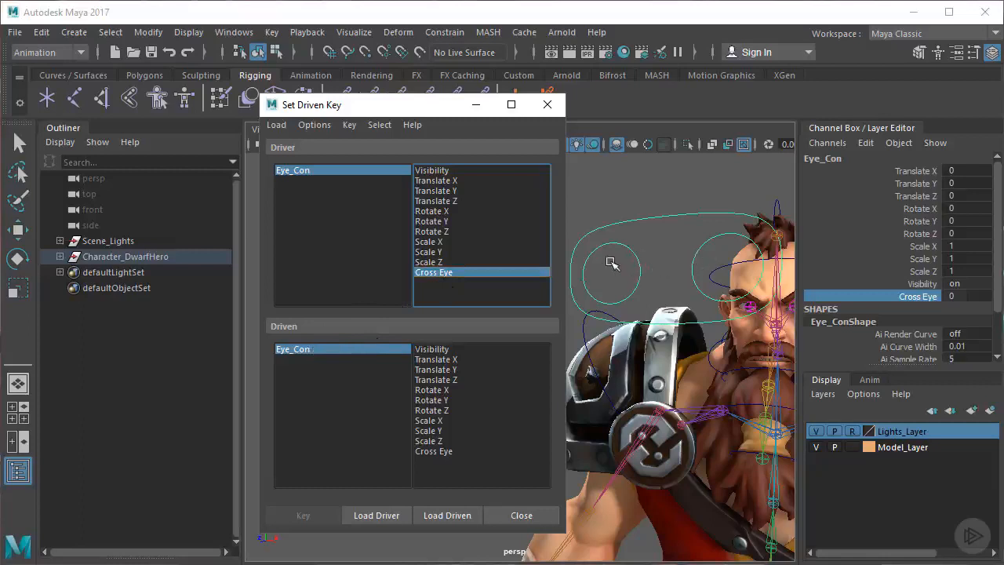
# Load R_Eye_Con and L_Eye_Con as driven objects and choose Translate X for both
pyautogui.moveTo(610, 259); pyautogui.dragTo(703, 259)
pyautogui.press('w')
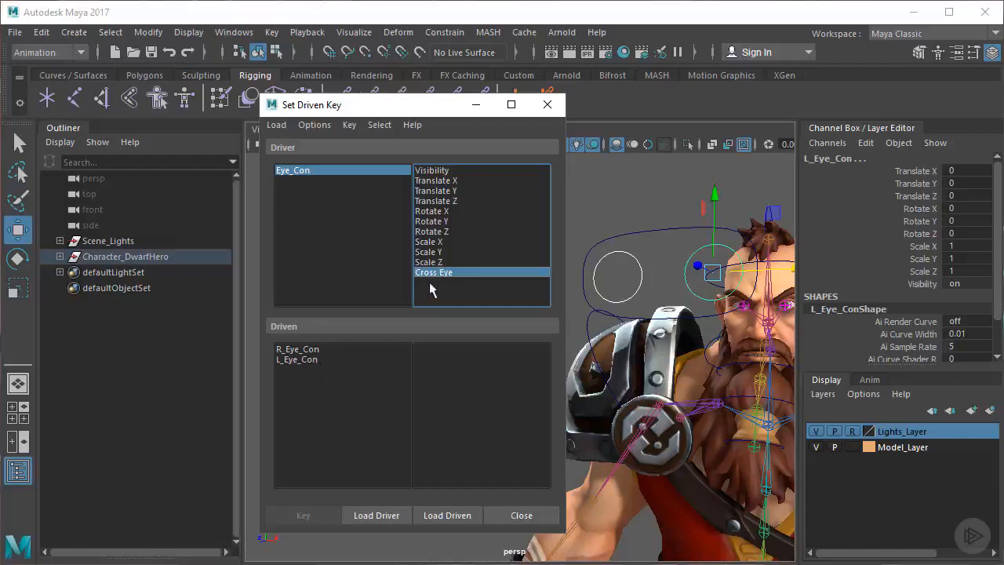
pyautogui.click(310, 353)
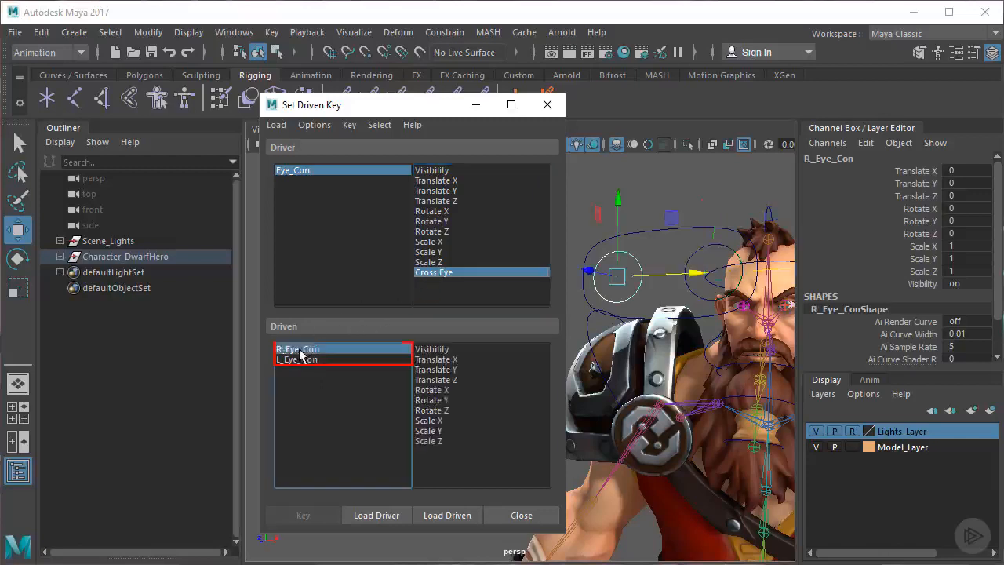
pyautogui.keyDown('shift'); pyautogui.click(303, 361); pyautogui.keyUp('shift')
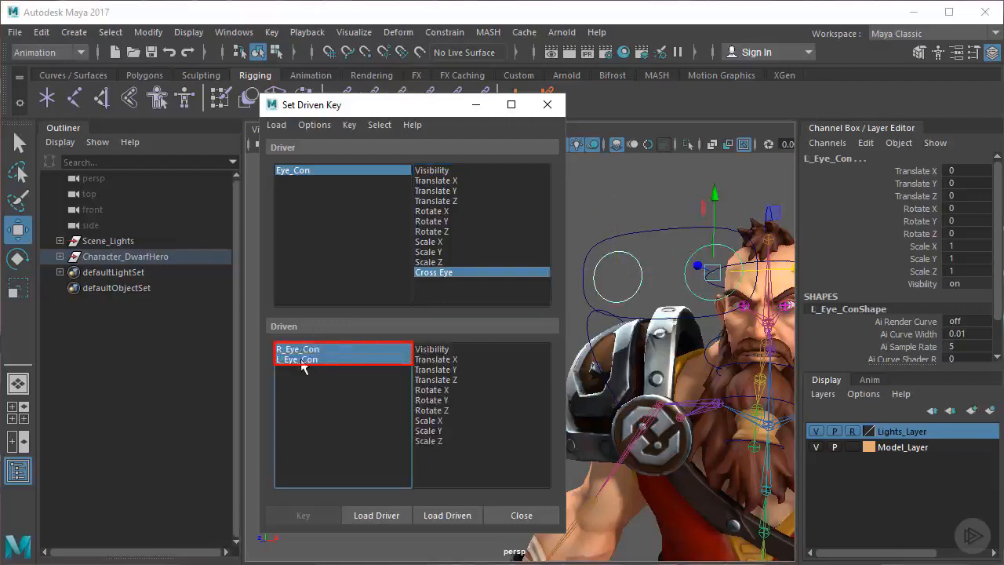
pyautogui.click(445, 363)
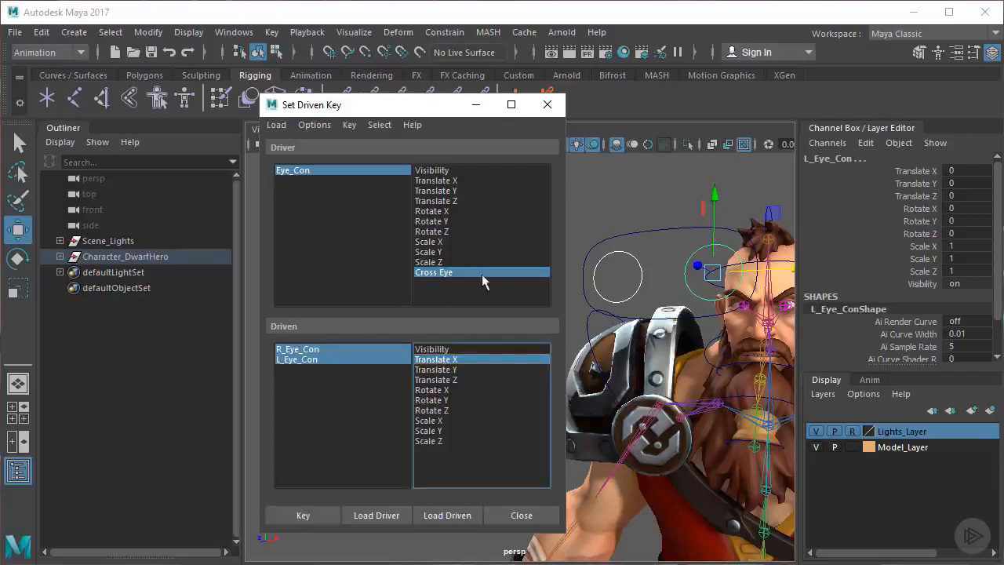
# Set the neutral driven key linking Cross Eye to Translate X of both eye controls
pyautogui.keyDown('alt'); pyautogui.moveTo(773, 284); pyautogui.dragTo(753, 286, button='right'); pyautogui.keyUp('alt')
pyautogui.keyDown('alt'); pyautogui.moveTo(708, 291); pyautogui.dragTo(643, 280, button='middle'); pyautogui.keyUp('alt')
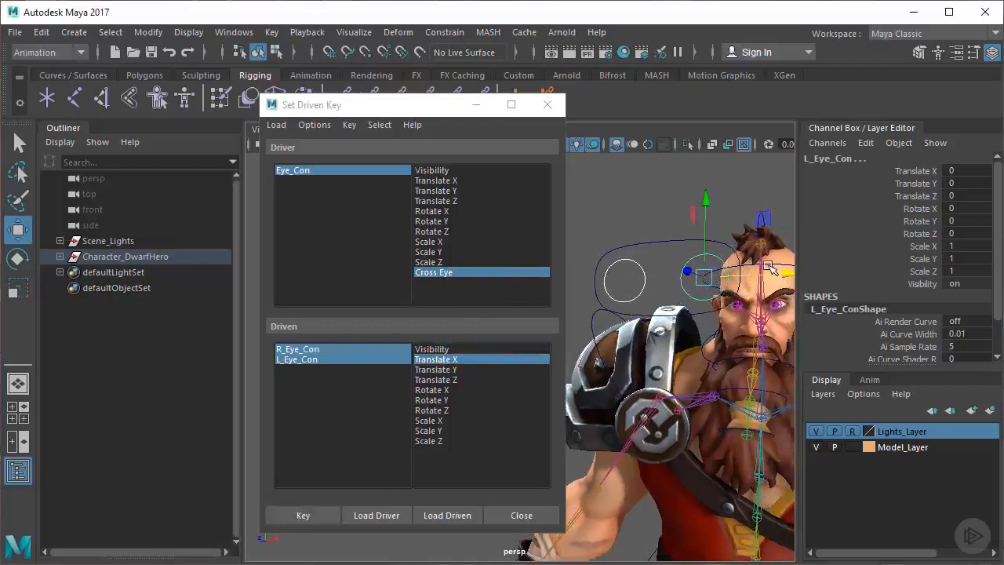
pyautogui.moveTo(783, 272); pyautogui.dragTo(745, 281)
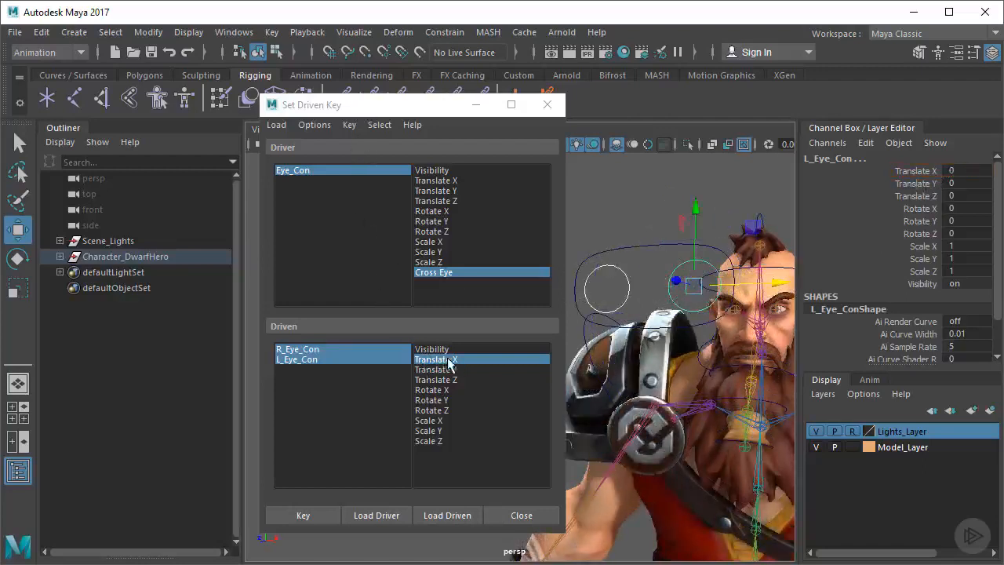
pyautogui.click(385, 111)
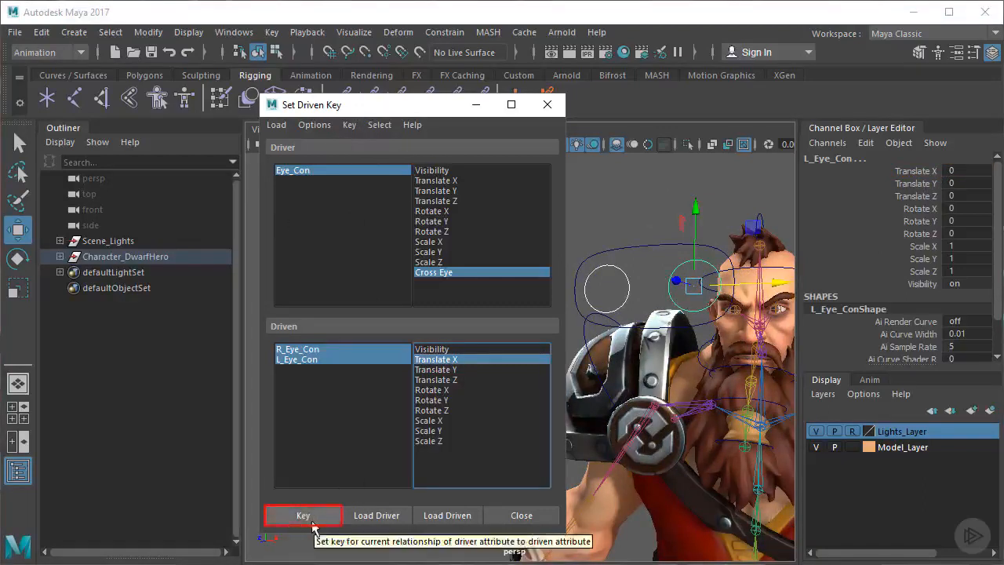
pyautogui.click(305, 515)
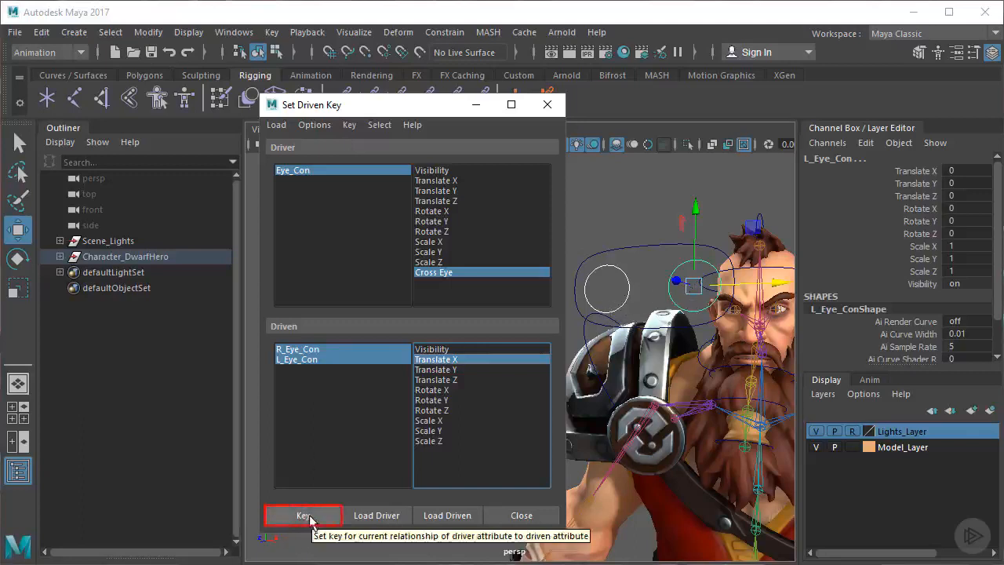
pyautogui.click(307, 517)
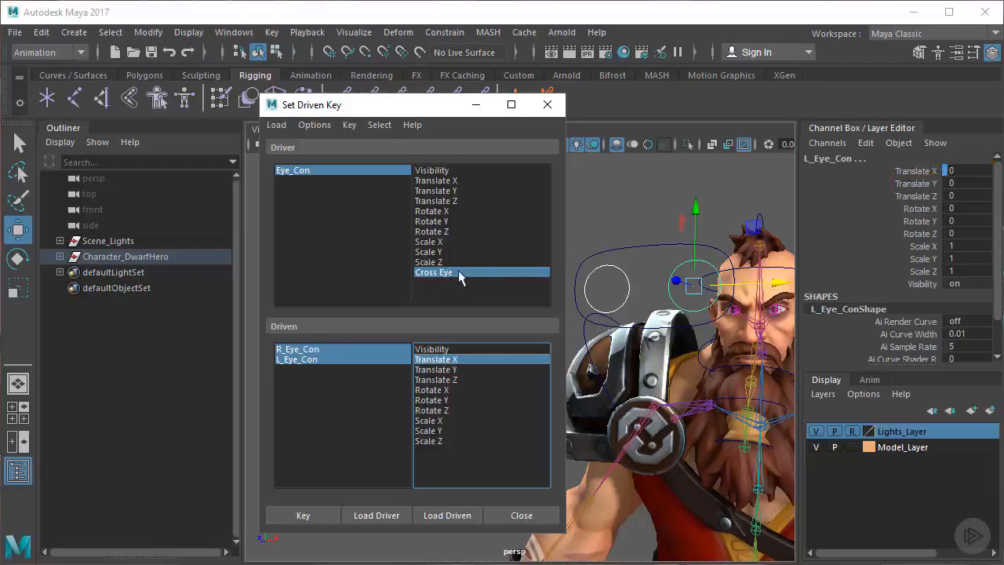
# Select the main Eye_Con control and set its Cross Eye attribute to 10
pyautogui.click(641, 255)
pyautogui.keyDown('alt'); pyautogui.moveTo(639, 231); pyautogui.dragTo(593, 210); pyautogui.keyUp('alt')
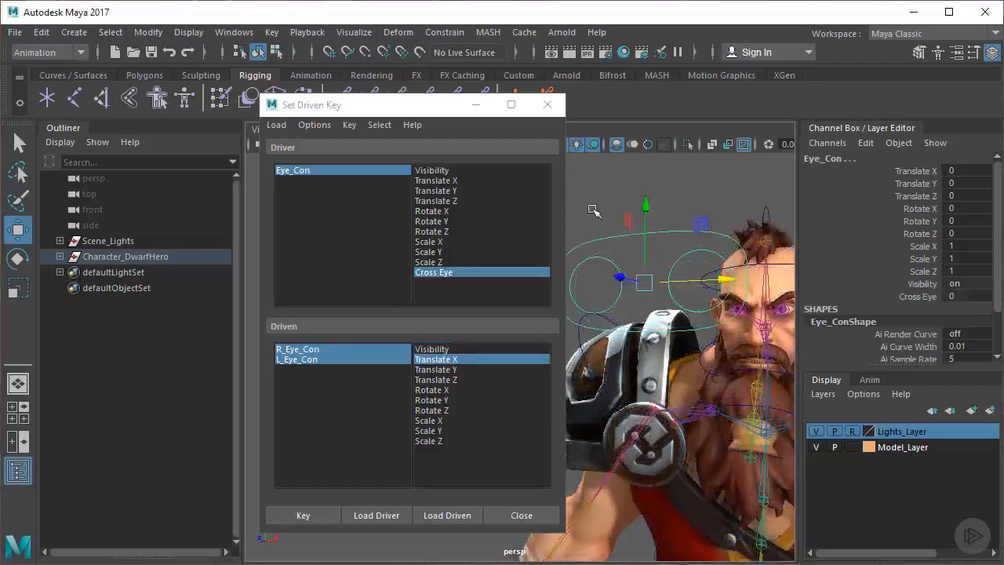
pyautogui.click(955, 296)
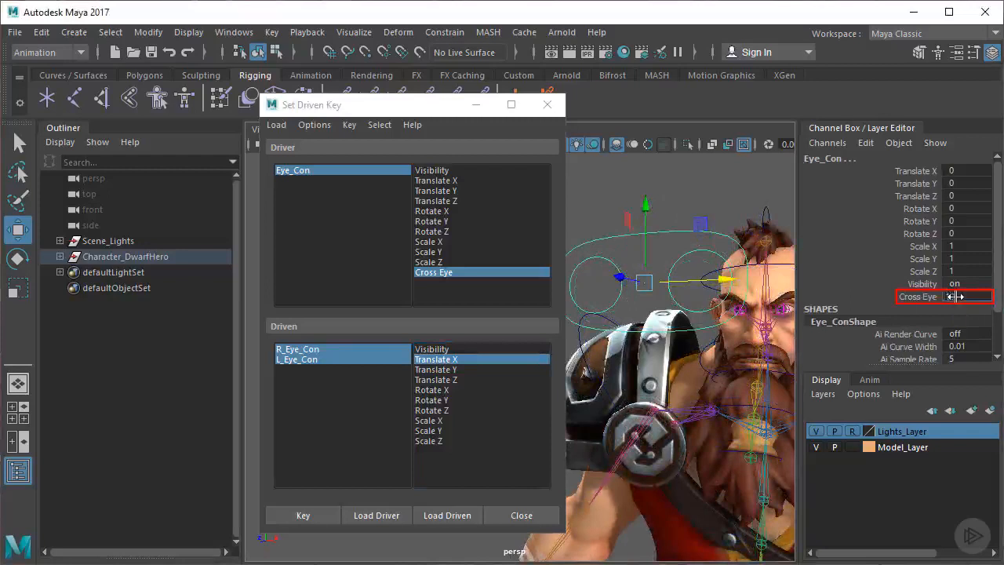
pyautogui.write('10')
pyautogui.press('Tab')
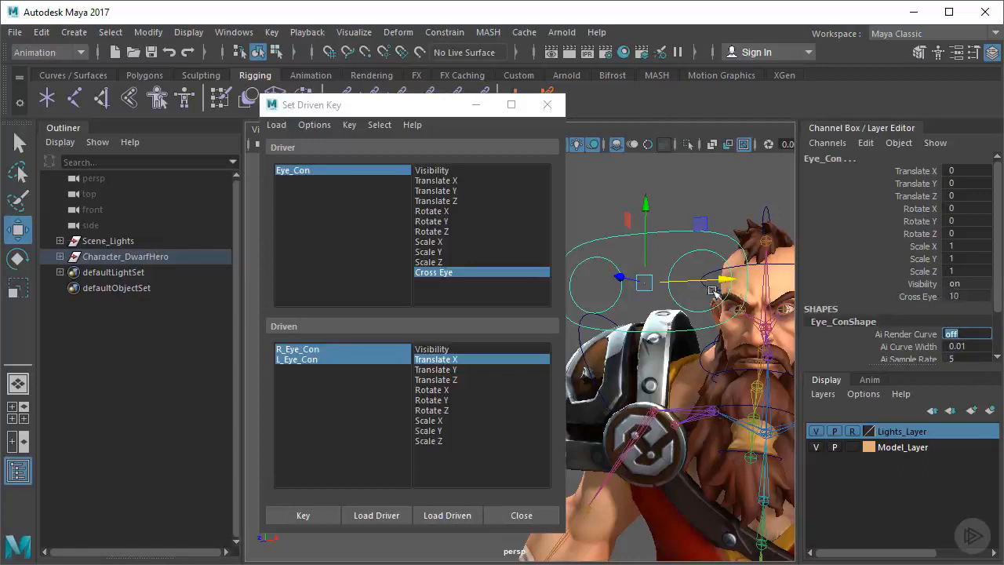
# Clear the Set Driven Key window off the viewport and bring up the front view framed on the eye controls
pyautogui.keyDown('alt'); pyautogui.moveTo(656, 316); pyautogui.dragTo(659, 313); pyautogui.keyUp('alt')
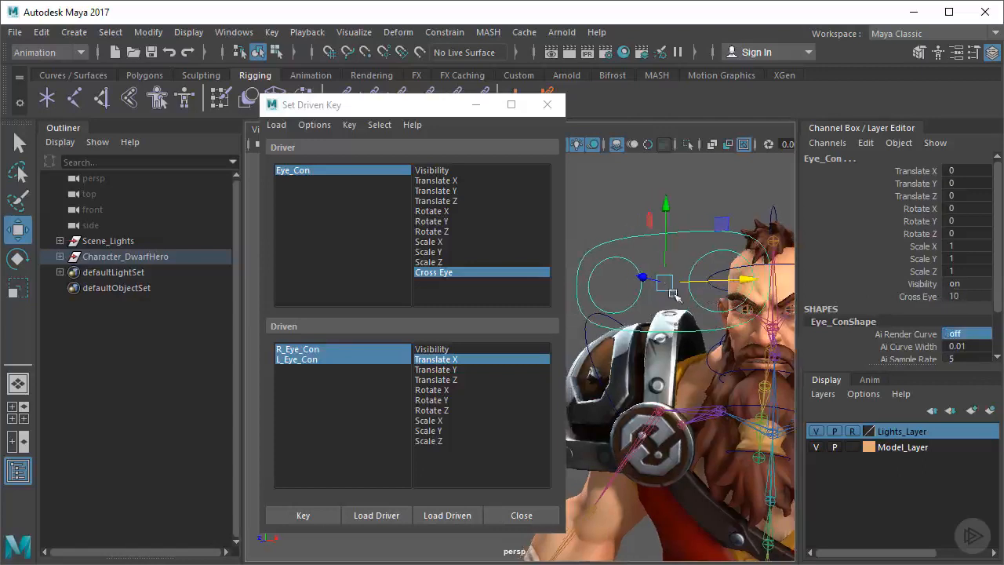
pyautogui.moveTo(382, 110); pyautogui.dragTo(1003, 111)
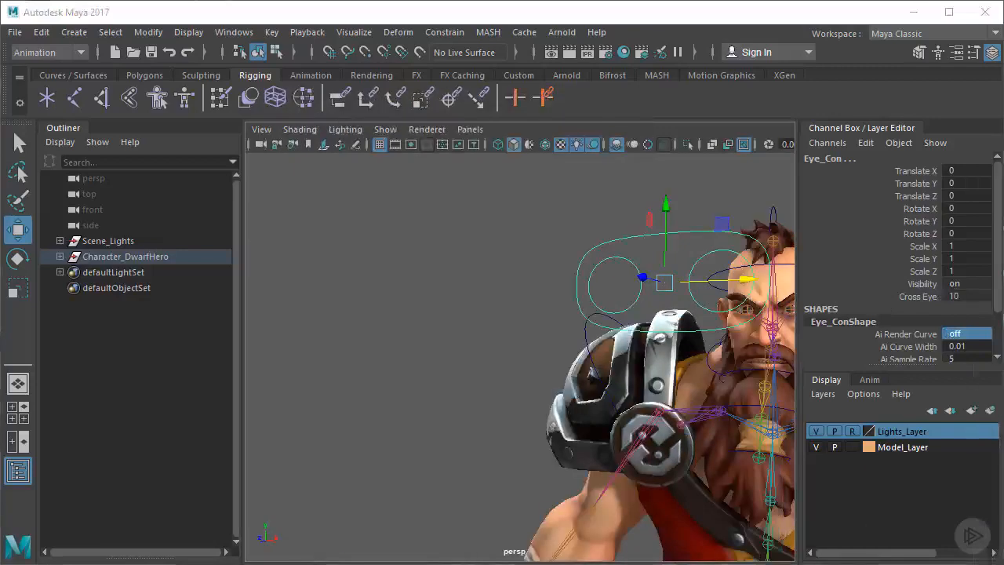
pyautogui.click(20, 417)
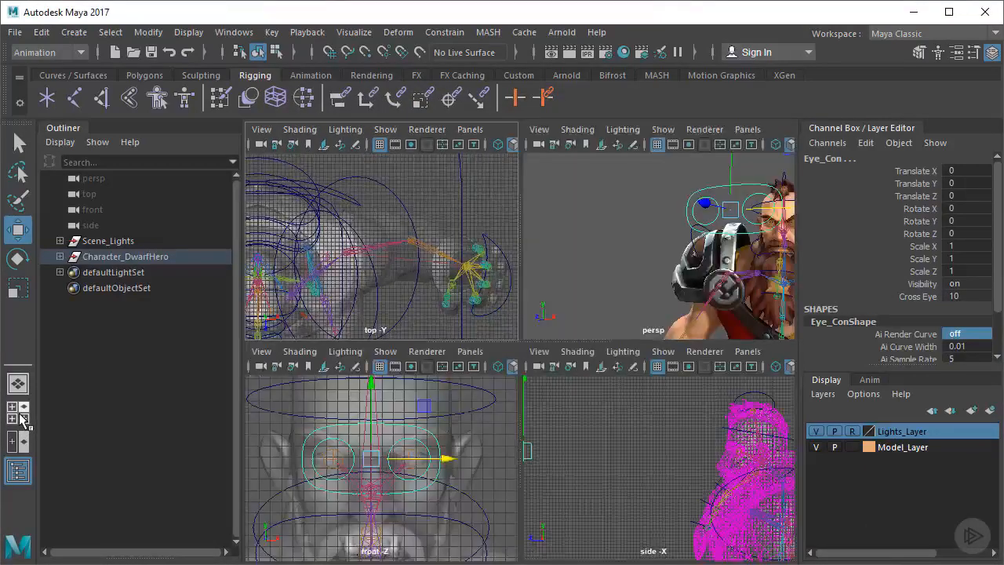
pyautogui.press('space')
pyautogui.keyDown('alt'); pyautogui.moveTo(479, 349); pyautogui.dragTo(457, 363, button='middle'); pyautogui.keyUp('alt')
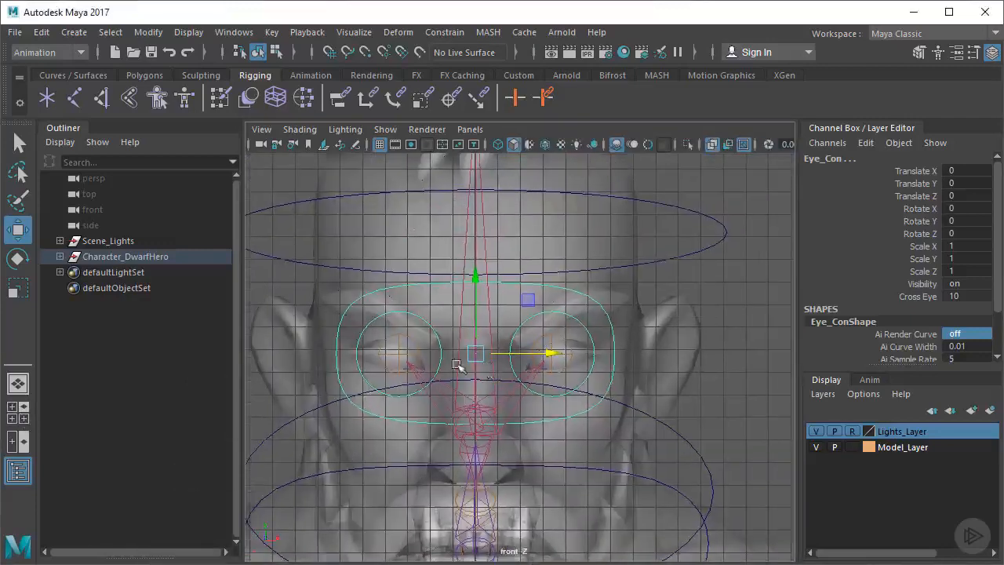
pyautogui.keyDown('alt'); pyautogui.moveTo(457, 364); pyautogui.dragTo(463, 354, button='right'); pyautogui.keyUp('alt')
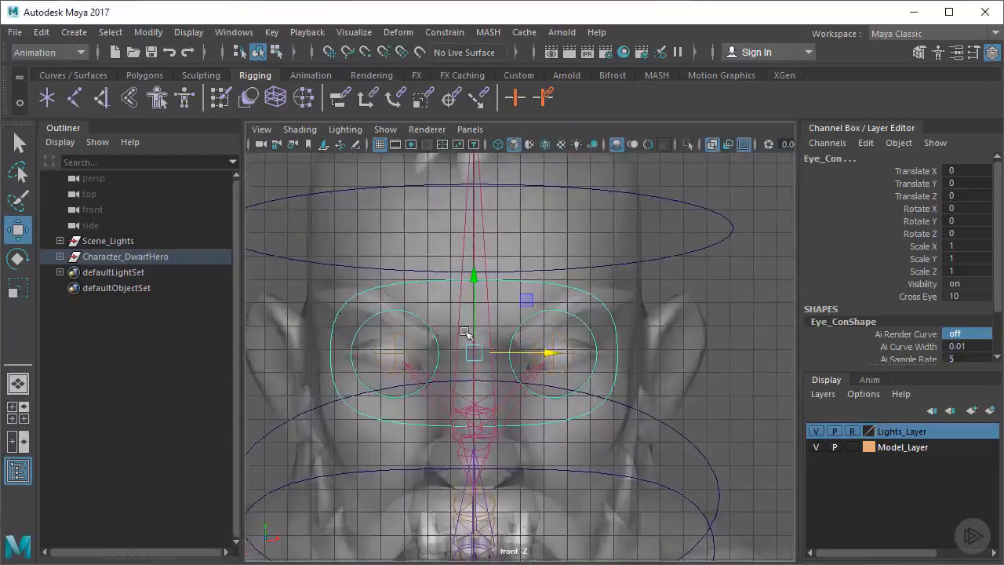
pyautogui.scroll(3, 449, 343)
pyautogui.keyDown('alt'); pyautogui.moveTo(451, 339); pyautogui.dragTo(488, 333, button='middle'); pyautogui.keyUp('alt')
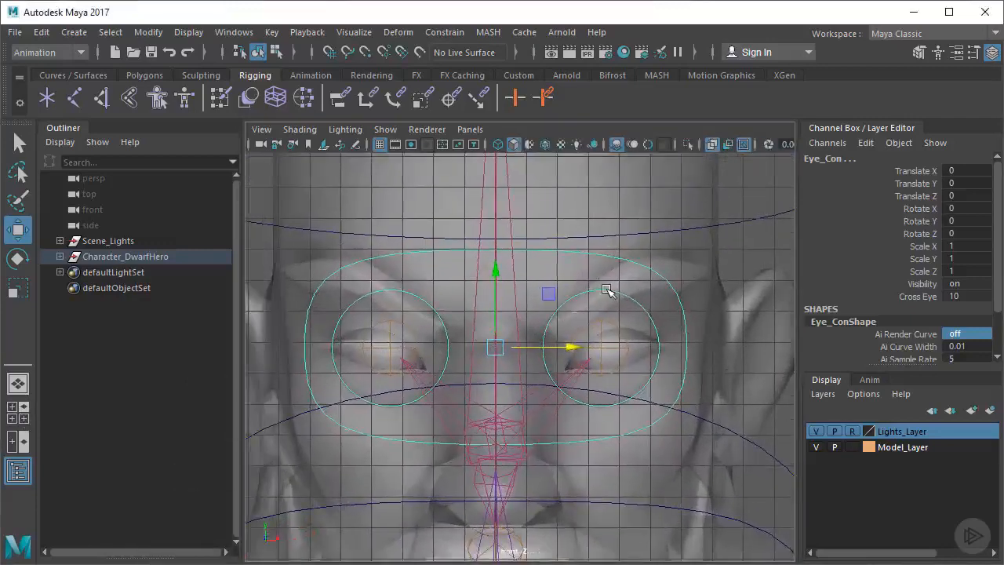
# With grid snapping on, move L_Eye_Con along X to the centerline between the eyes, at Translate X -3.4
pyautogui.press('q')
pyautogui.click(645, 313)
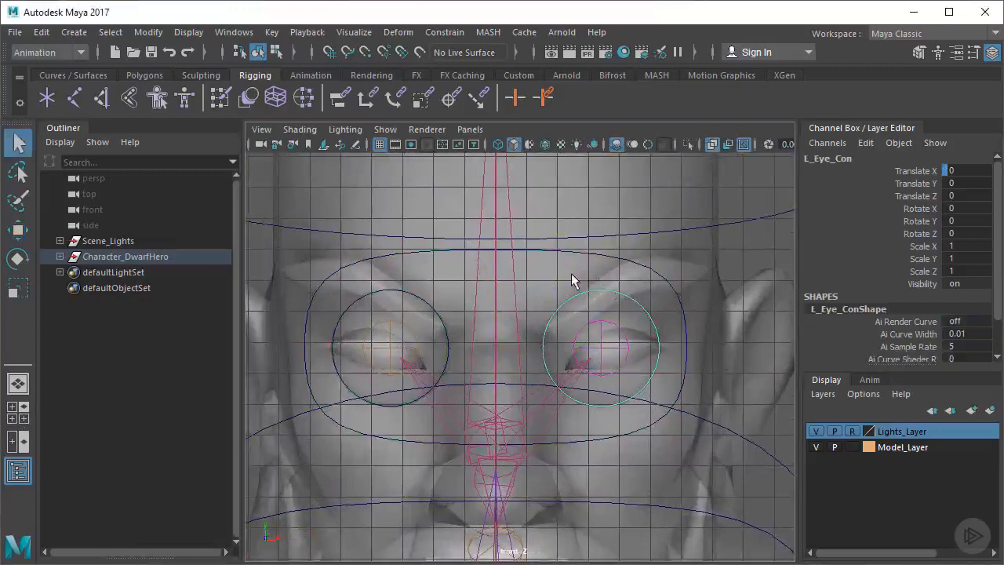
pyautogui.keyDown('alt'); pyautogui.moveTo(575, 276); pyautogui.dragTo(589, 276, button='middle'); pyautogui.keyUp('alt')
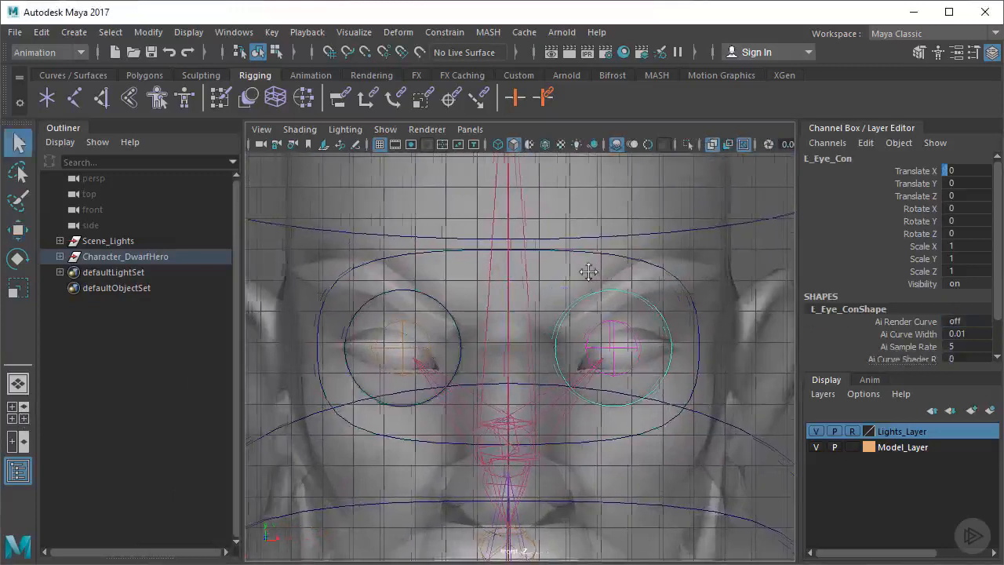
pyautogui.click(330, 52)
pyautogui.press('w')
pyautogui.keyDown('alt'); pyautogui.moveTo(666, 338); pyautogui.dragTo(665, 324, button='middle'); pyautogui.keyUp('alt')
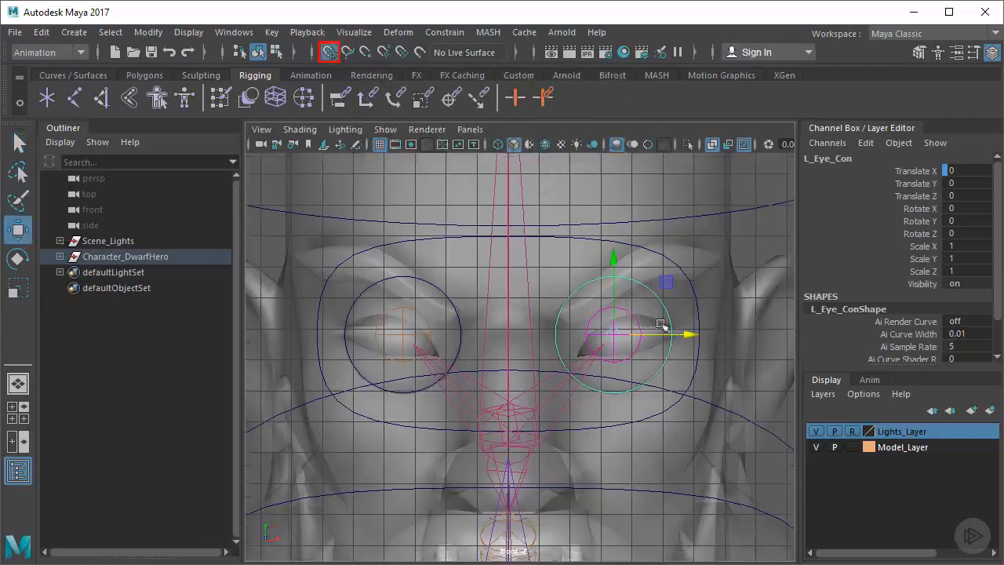
pyautogui.moveTo(687, 335); pyautogui.dragTo(509, 342)
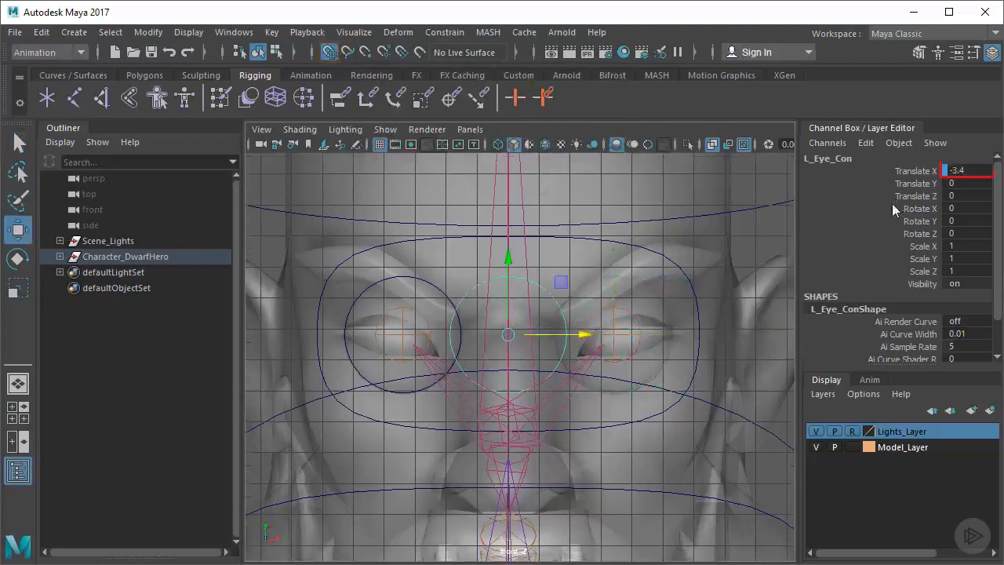
# Set the Translate X of R_Eye_Con to 3.4
pyautogui.click(417, 279)
pyautogui.click(965, 171)
pyautogui.write('3')
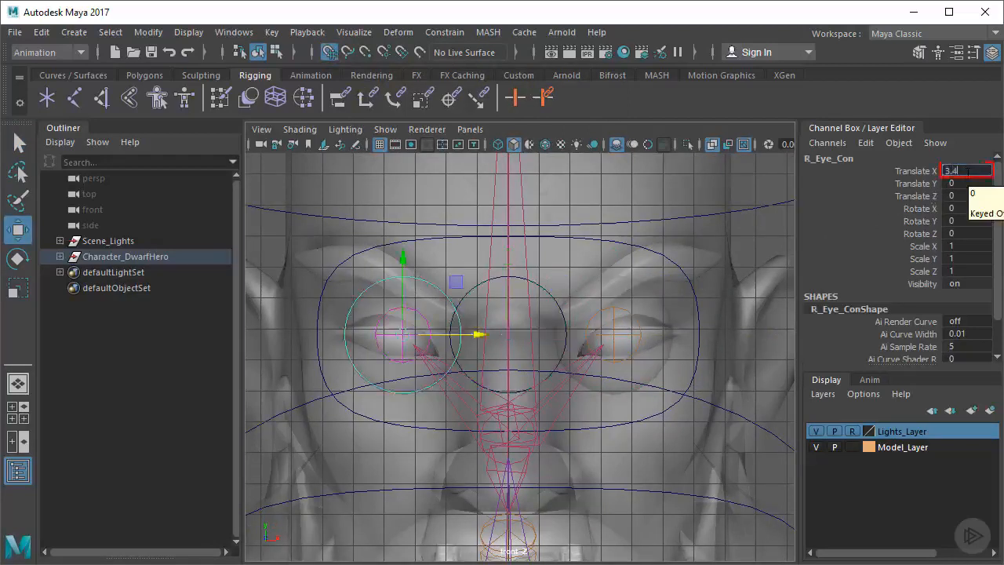
pyautogui.press('Tab')
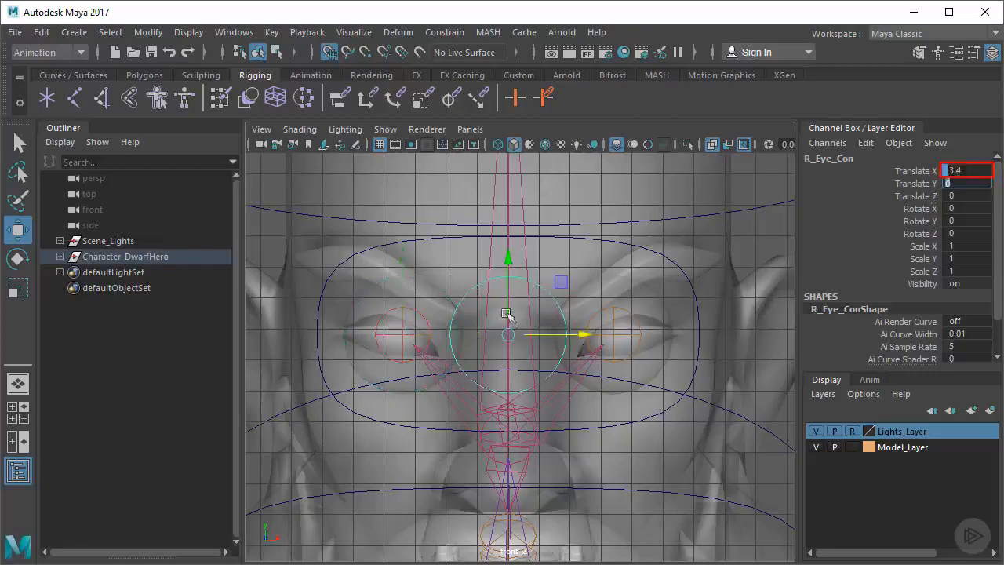
# Bring the Set Driven Key window back over the perspective view and key the crossed-eye pose for both eye controls
pyautogui.click(533, 307)
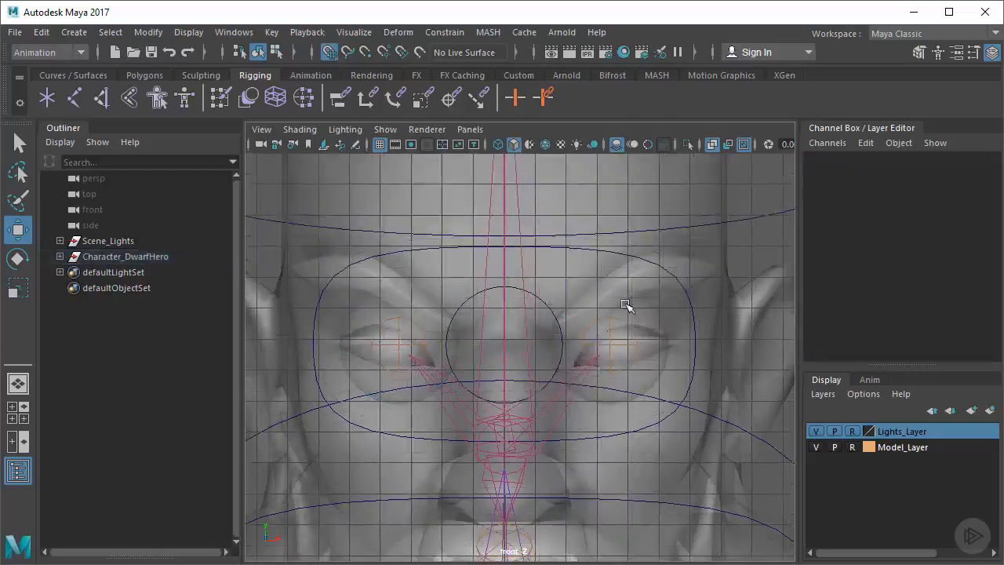
pyautogui.press('space')
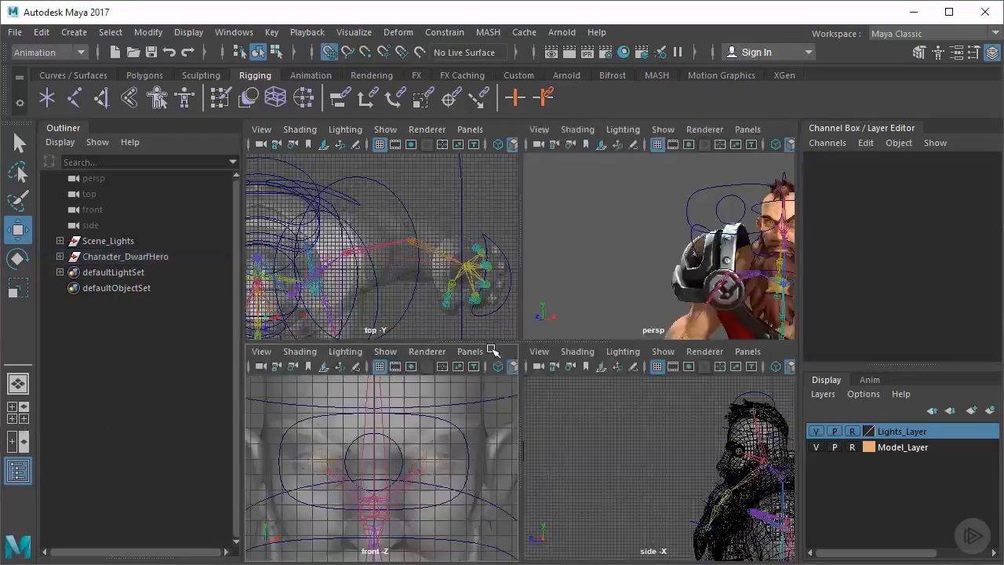
pyautogui.press('space')
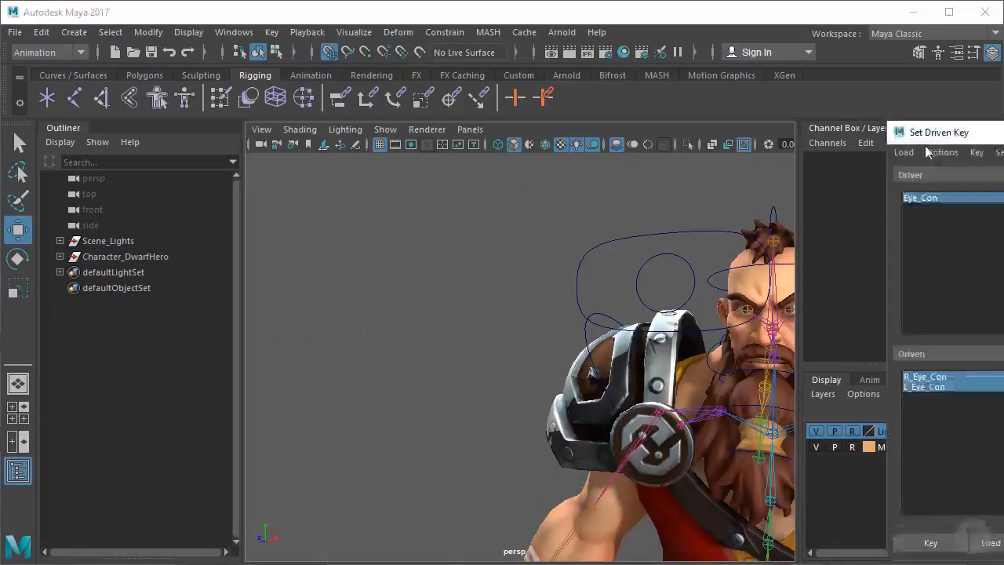
pyautogui.moveTo(980, 130); pyautogui.dragTo(402, 121)
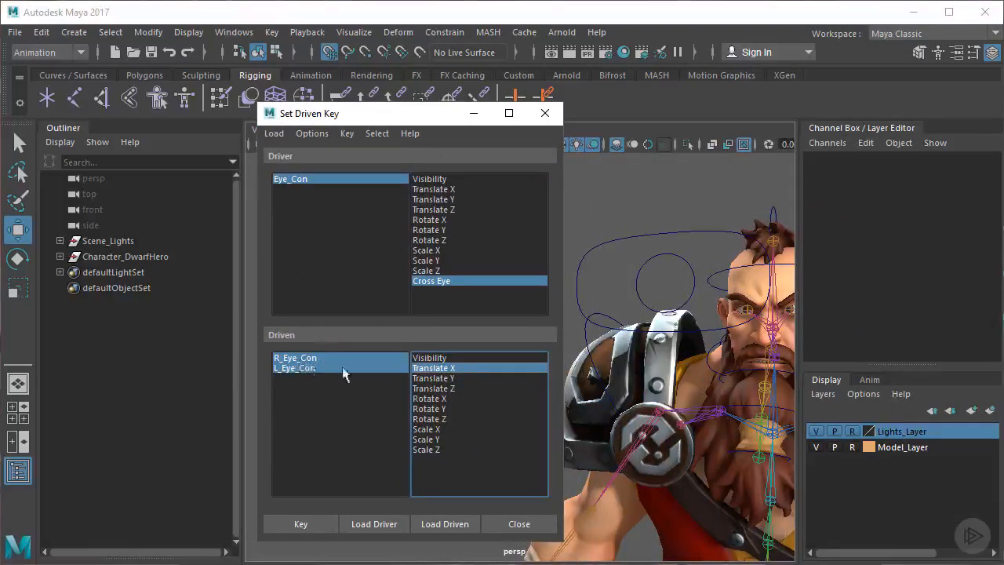
pyautogui.click(301, 523)
# Test the driven motion of both eye controls by scrubbing Eye_Con's Cross Eye attribute back and forth
pyautogui.click(644, 267)
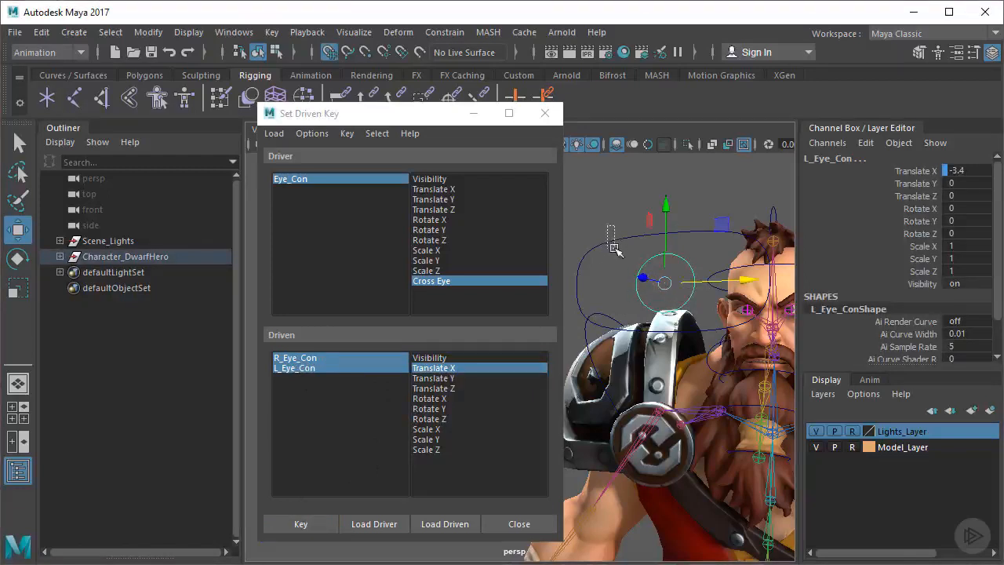
pyautogui.press('Up')
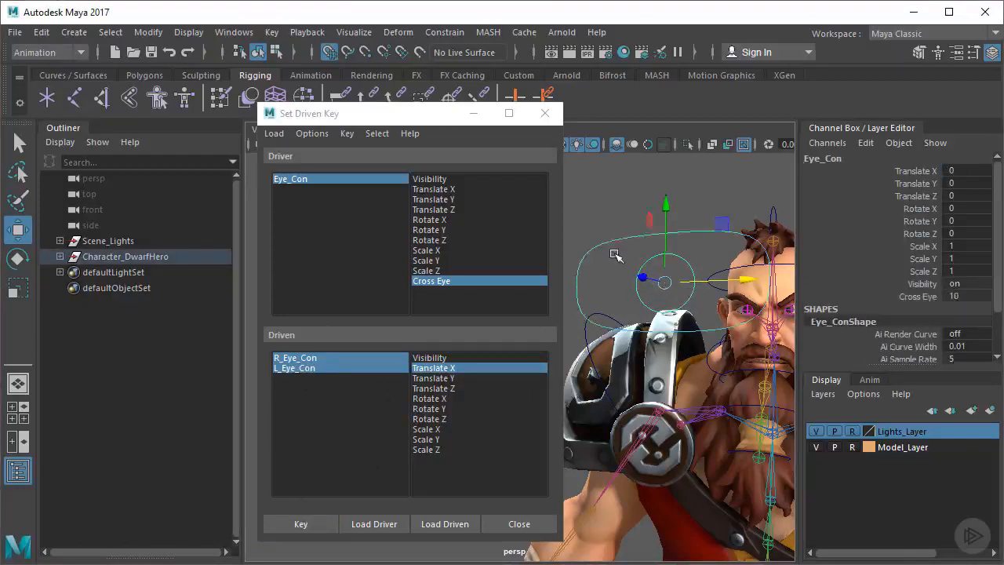
pyautogui.click(917, 296)
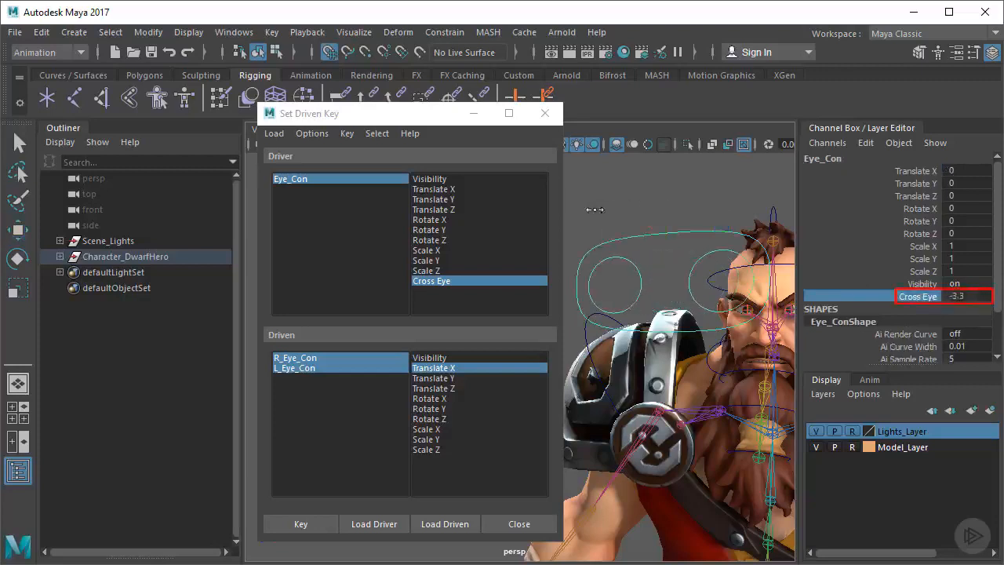
pyautogui.moveTo(728, 207); pyautogui.dragTo(654, 199, button='middle')
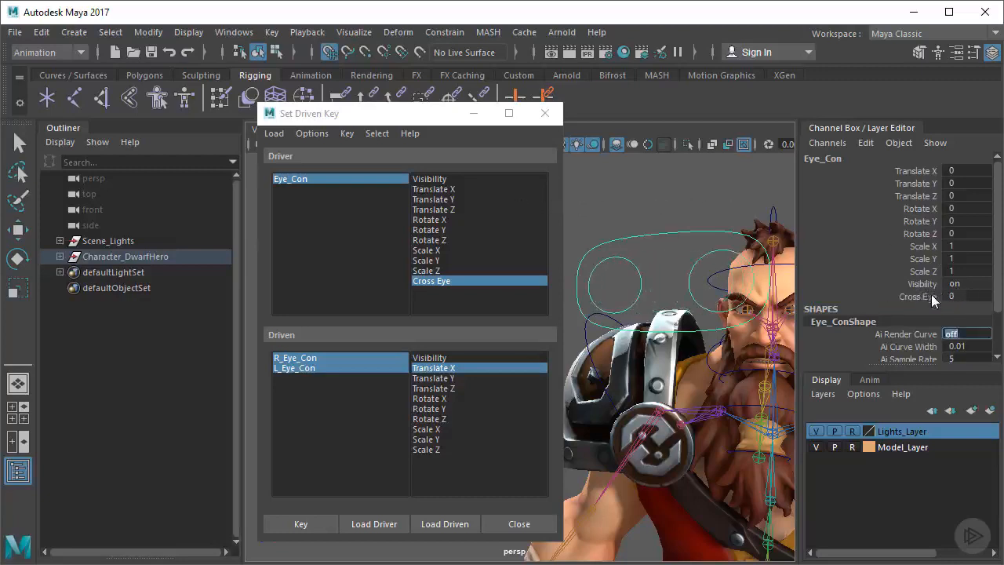
pyautogui.click(917, 296)
pyautogui.moveTo(690, 227); pyautogui.dragTo(731, 227, button='middle')
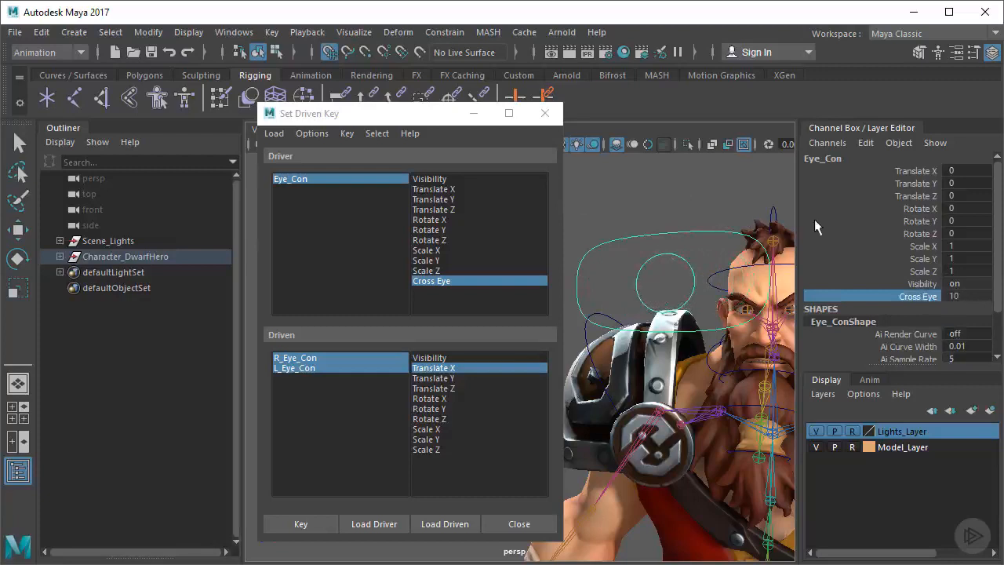
# Set Eye_Con's Cross Eye attribute to -10
pyautogui.doubleClick(958, 296)
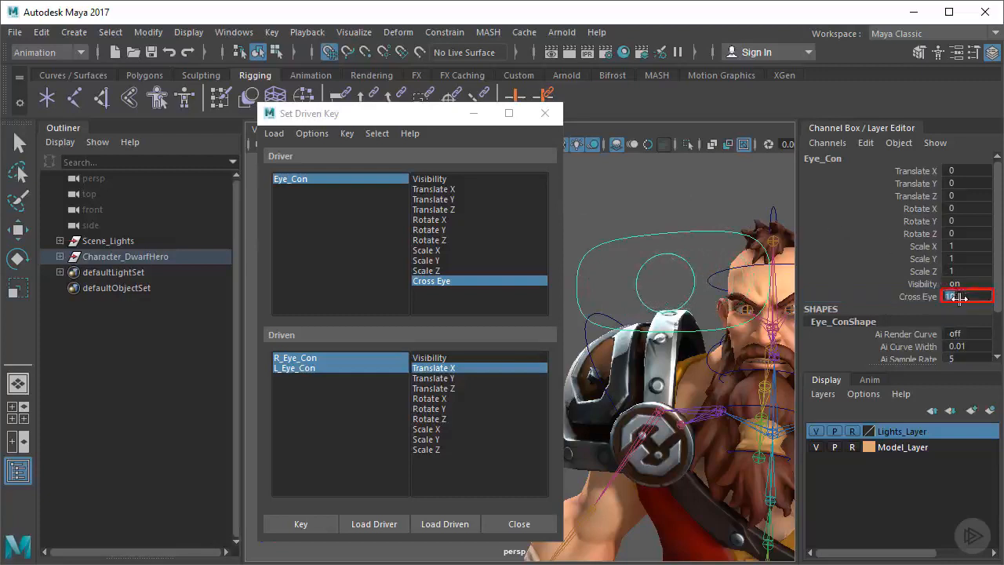
pyautogui.write('-10')
pyautogui.press('Tab')
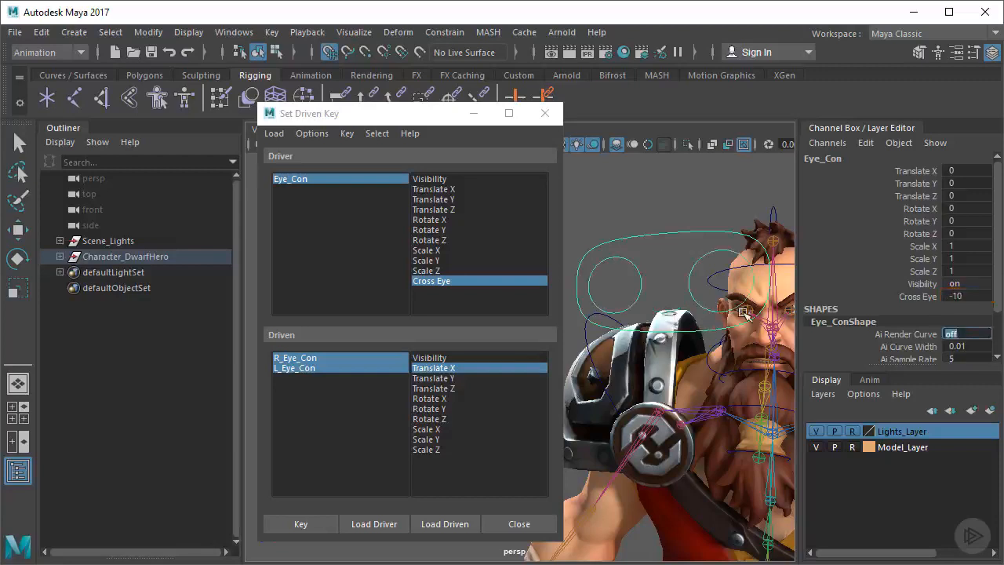
# In the front view, snap the eye controls outward along X: L_Eye_Con to 9.6 and R_Eye_Con to -9.6
pyautogui.moveTo(706, 311)
pyautogui.keyDown('alt'); pyautogui.mouseDown()
pyautogui.moveTo(715, 313)
pyautogui.moveTo(690, 319)
pyautogui.moveTo(698, 322)
pyautogui.mouseUp(); pyautogui.keyUp('alt')
pyautogui.moveTo(373, 118); pyautogui.dragTo(475, 124)
pyautogui.click(646, 120)
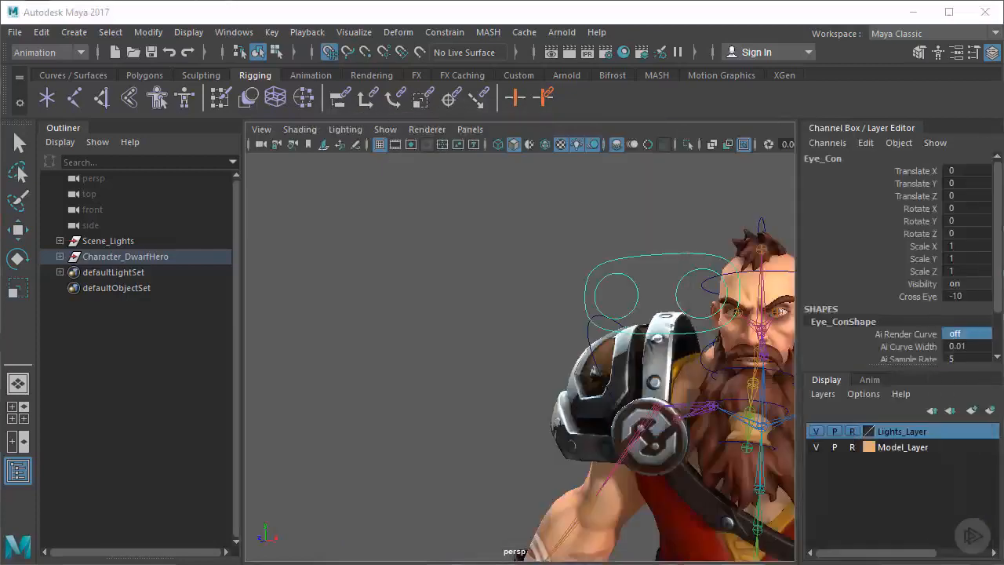
pyautogui.click(12, 407)
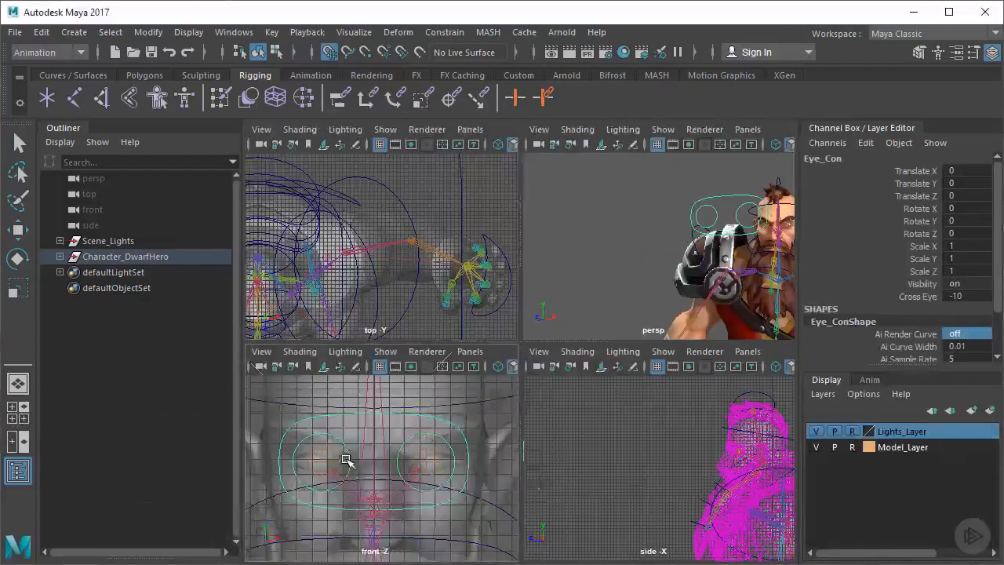
pyautogui.press('space')
pyautogui.click(655, 348)
pyautogui.press('w')
pyautogui.scroll(-5, 620, 333)
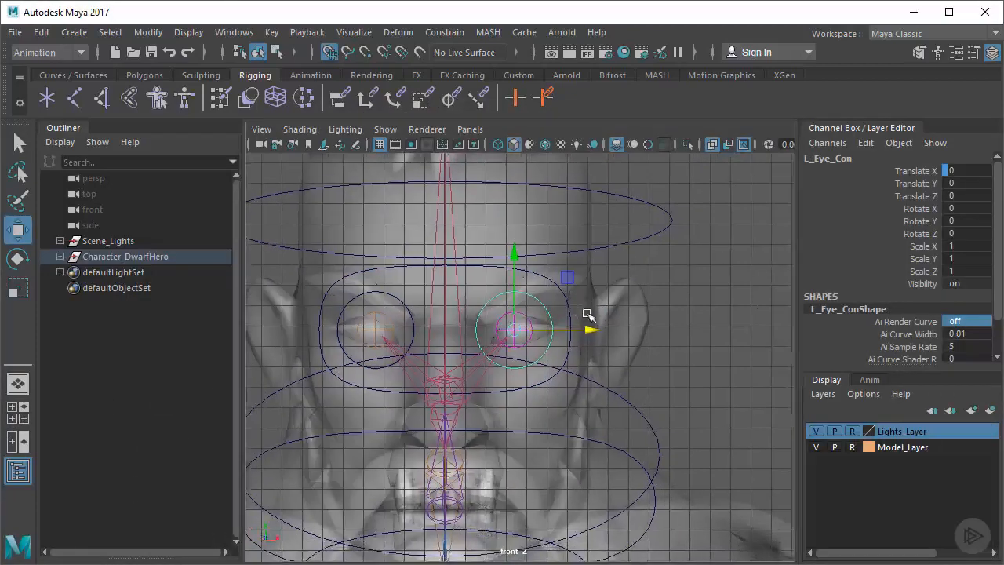
pyautogui.moveTo(591, 329); pyautogui.dragTo(710, 332)
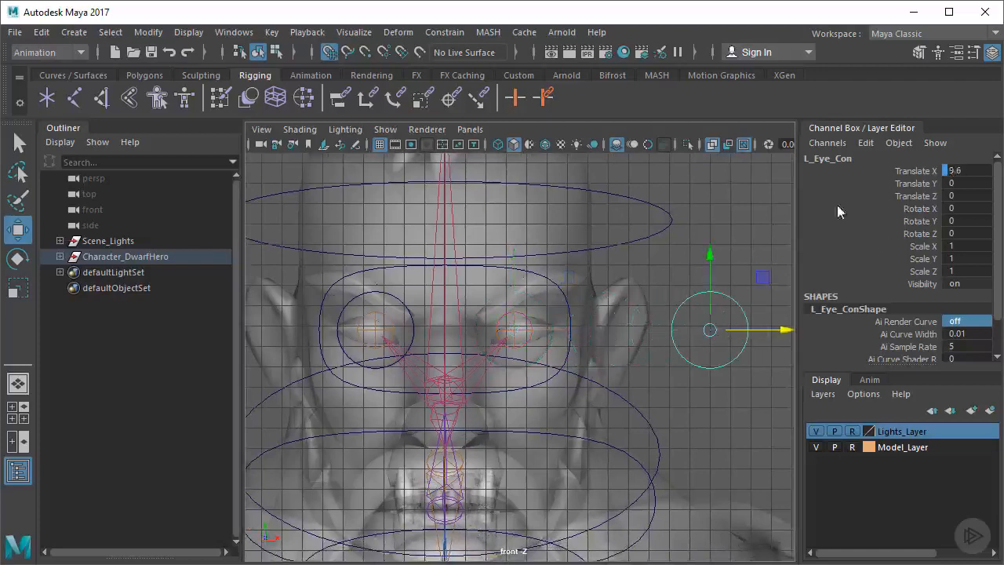
pyautogui.click(410, 314)
pyautogui.keyDown('alt'); pyautogui.moveTo(397, 316); pyautogui.dragTo(270, 337, button='middle'); pyautogui.keyUp('alt')
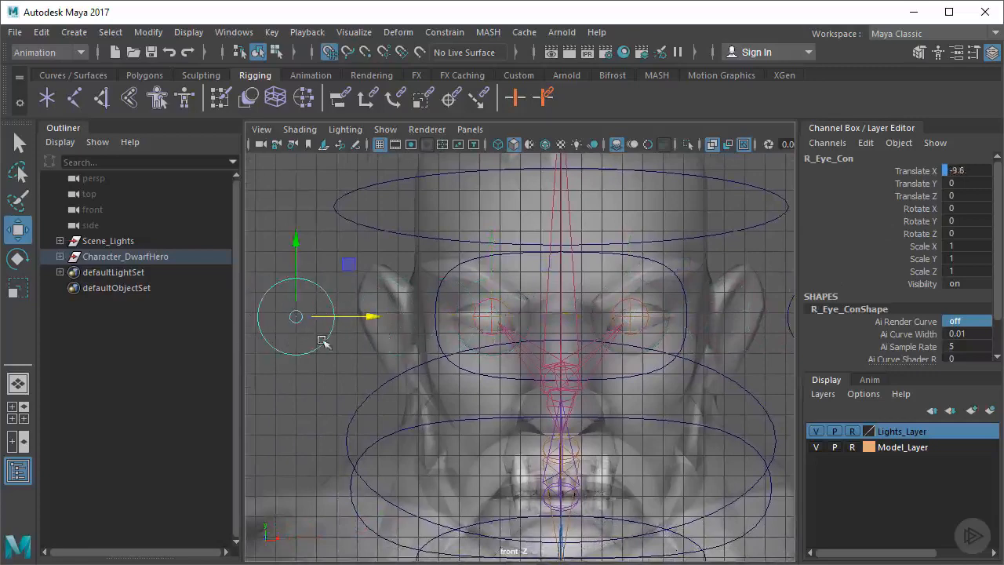
# In the perspective view, move Eye_Con along Z to Translate Z -44 and check the eye direction up close
pyautogui.press('space')
pyautogui.press('space')
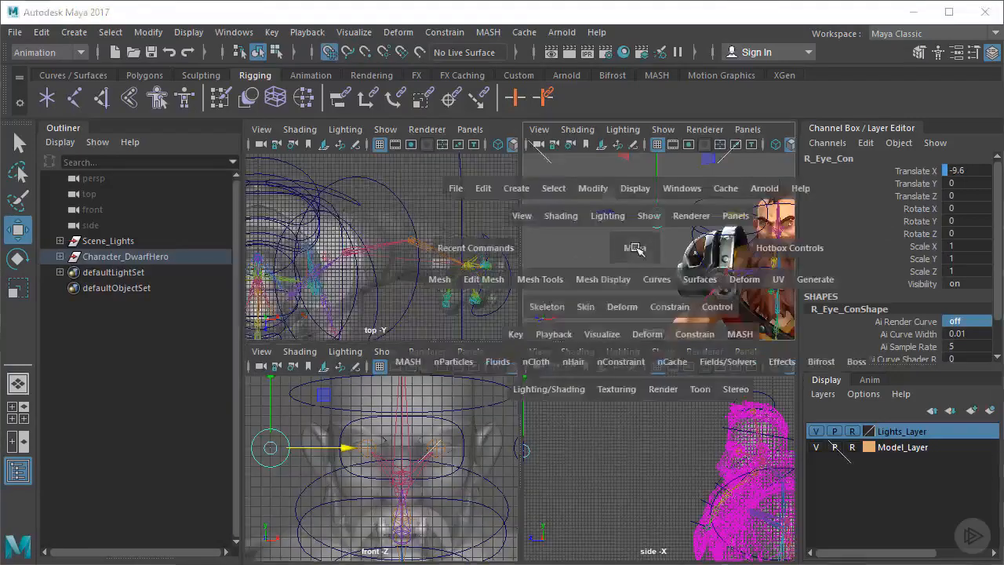
pyautogui.keyDown('alt'); pyautogui.moveTo(665, 303); pyautogui.dragTo(601, 298); pyautogui.keyUp('alt')
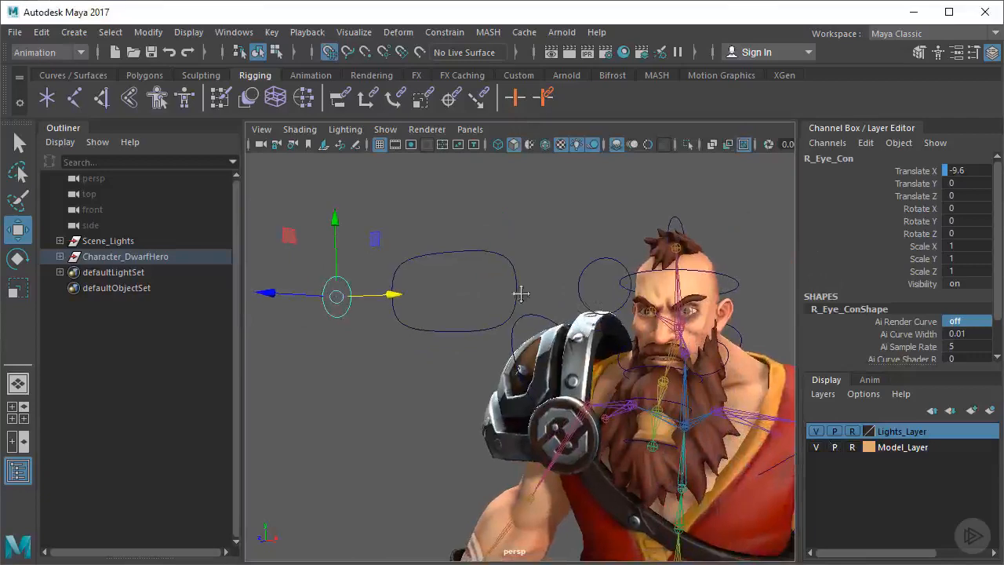
pyautogui.click(520, 291)
pyautogui.keyDown('alt'); pyautogui.moveTo(520, 291); pyautogui.dragTo(440, 322); pyautogui.keyUp('alt')
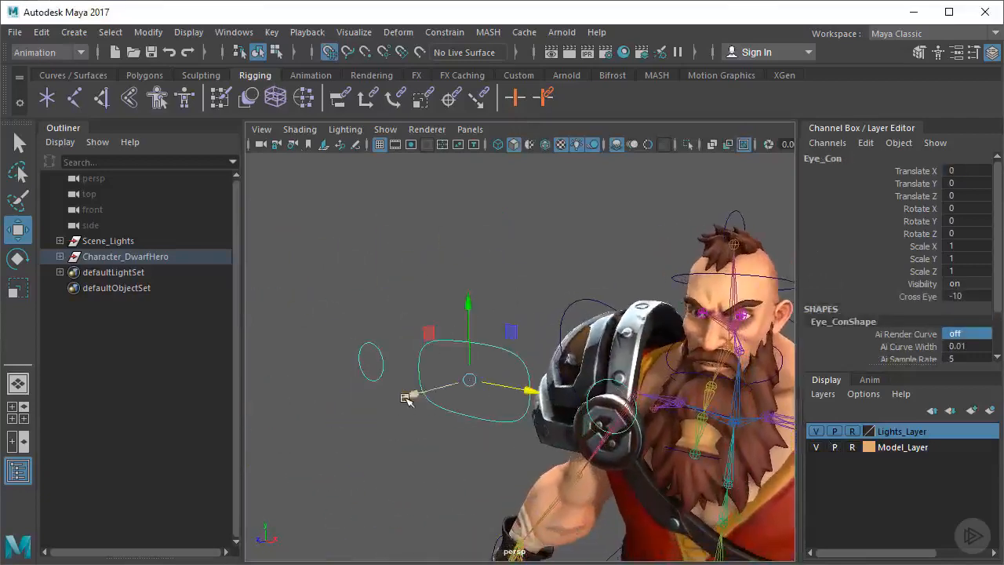
pyautogui.moveTo(409, 394); pyautogui.dragTo(676, 328)
pyautogui.keyDown('alt'); pyautogui.moveTo(676, 328); pyautogui.dragTo(506, 306); pyautogui.keyUp('alt')
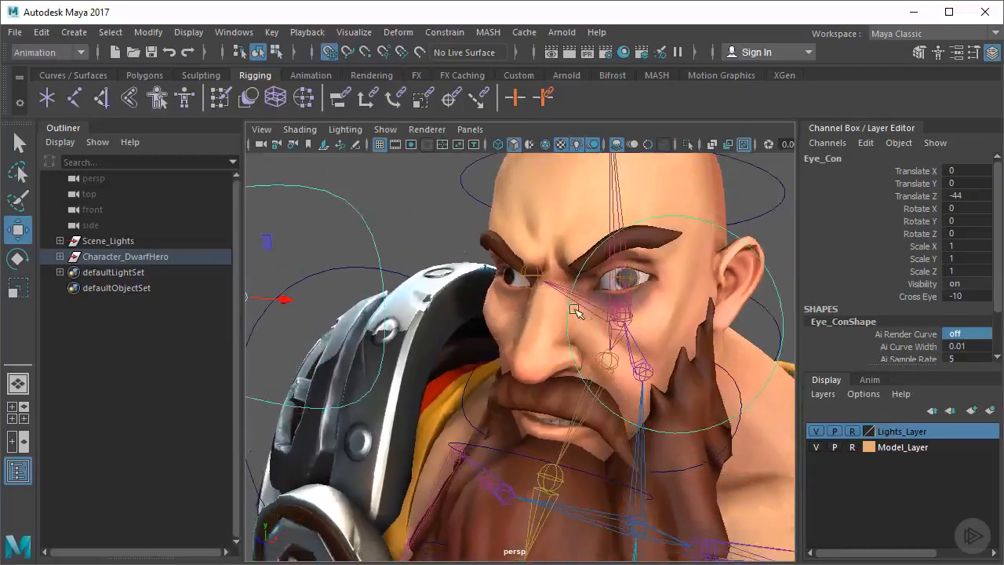
# Undo the last Z move of Eye_Con and turn off grid snapping
pyautogui.keyDown('alt'); pyautogui.moveTo(575, 311); pyautogui.dragTo(524, 315, button='right'); pyautogui.keyUp('alt')
pyautogui.keyDown('alt'); pyautogui.moveTo(524, 315); pyautogui.dragTo(544, 302, button='middle'); pyautogui.keyUp('alt')
pyautogui.hotkey('ctrl', 'z')
pyautogui.keyDown('alt'); pyautogui.moveTo(617, 299); pyautogui.dragTo(565, 300, button='right'); pyautogui.keyUp('alt')
pyautogui.keyDown('alt'); pyautogui.moveTo(564, 300); pyautogui.dragTo(570, 297, button='middle'); pyautogui.keyUp('alt')
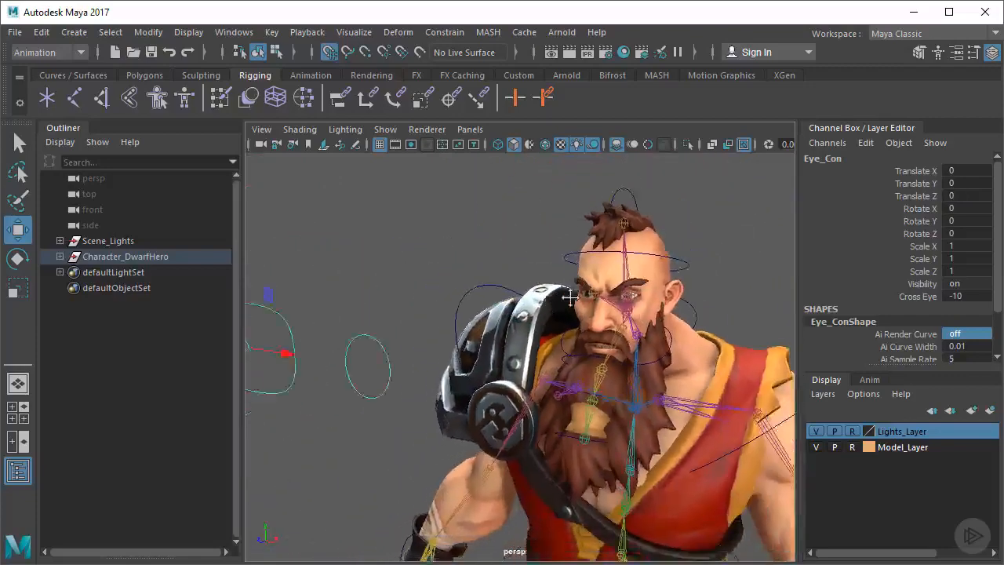
pyautogui.keyDown('alt'); pyautogui.moveTo(570, 297); pyautogui.dragTo(631, 299); pyautogui.keyUp('alt')
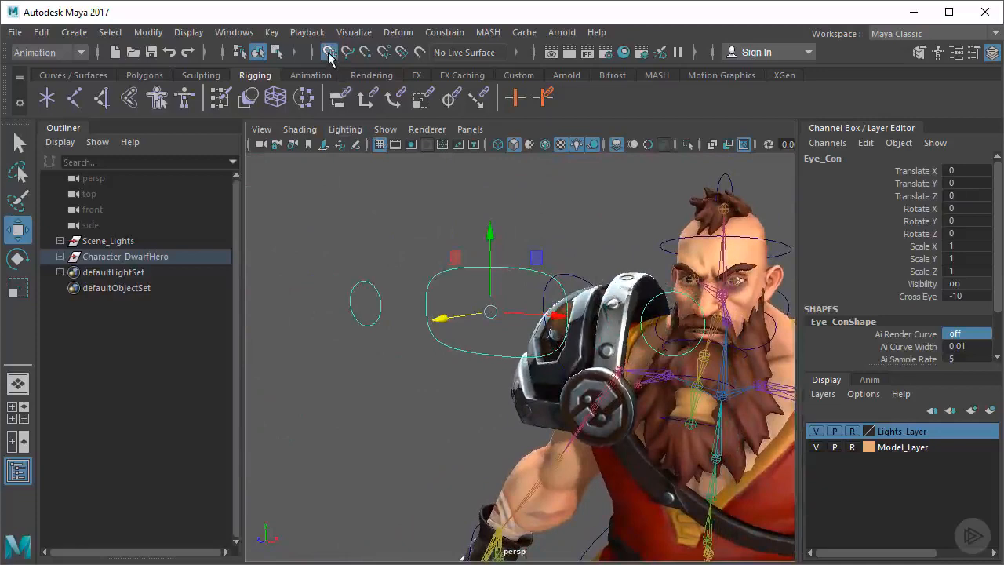
pyautogui.keyDown('alt'); pyautogui.moveTo(455, 345); pyautogui.dragTo(836, 235); pyautogui.keyUp('alt')
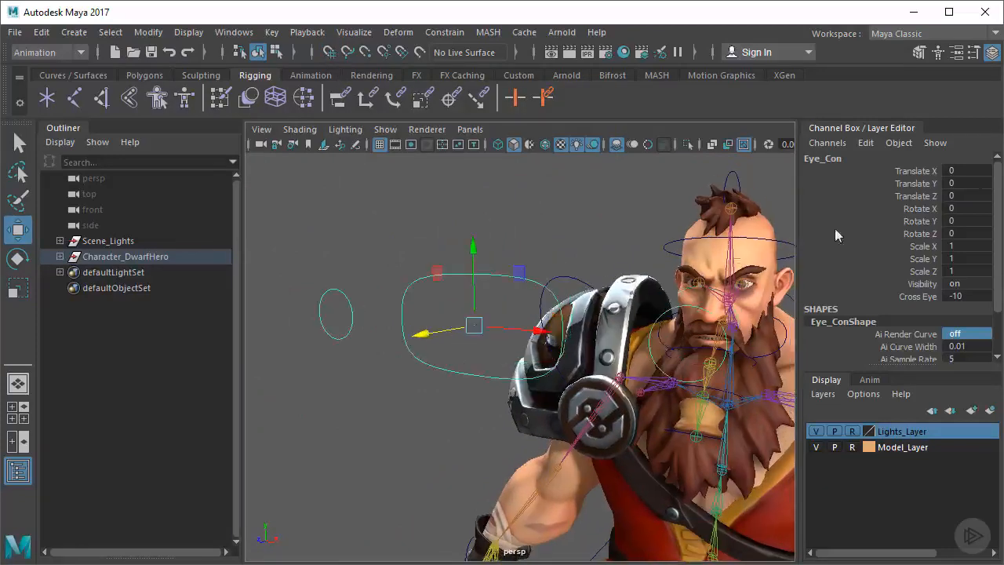
# Bring back the Set Driven Key window and key both eye controls' Translate X against Eye_Con's Cross Eye at -10
pyautogui.moveTo(1003, 149); pyautogui.dragTo(201, 128)
pyautogui.keyDown('alt'); pyautogui.moveTo(517, 267); pyautogui.dragTo(572, 271); pyautogui.keyUp('alt')
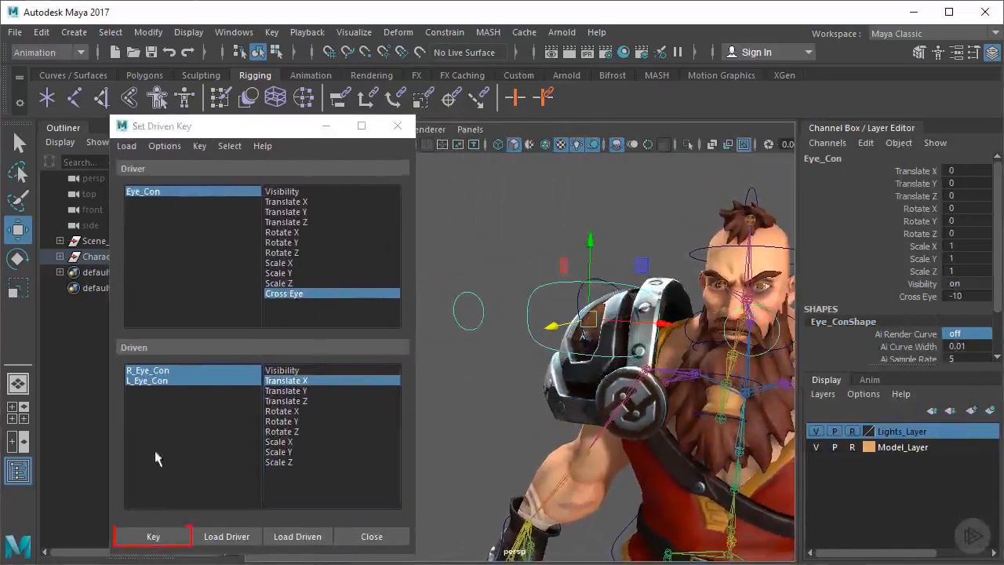
pyautogui.click(169, 537)
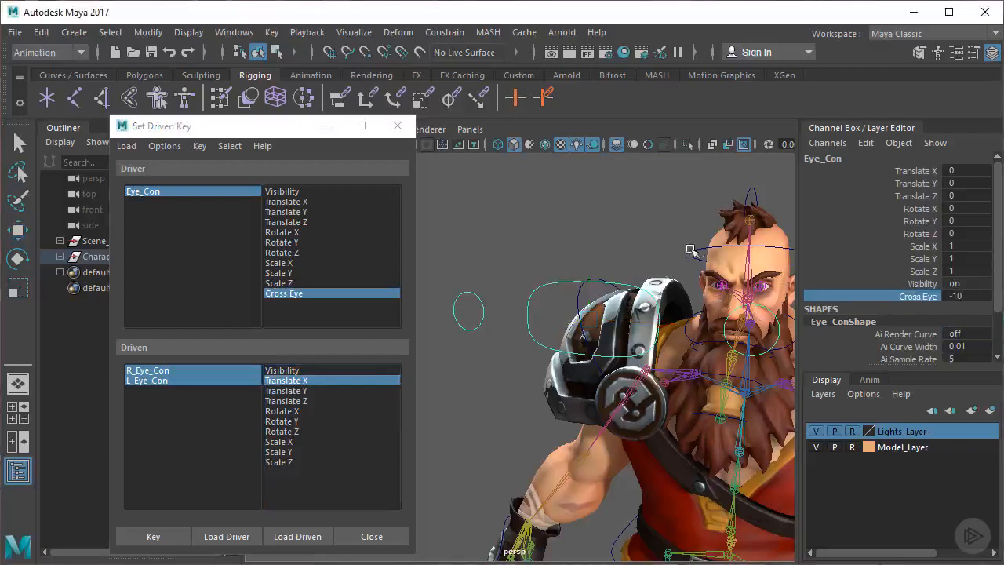
# Scrub Eye_Con's Cross Eye attribute up and back to -10 to test the outward motion of the eye controls
pyautogui.moveTo(649, 250); pyautogui.dragTo(862, 276, button='middle')
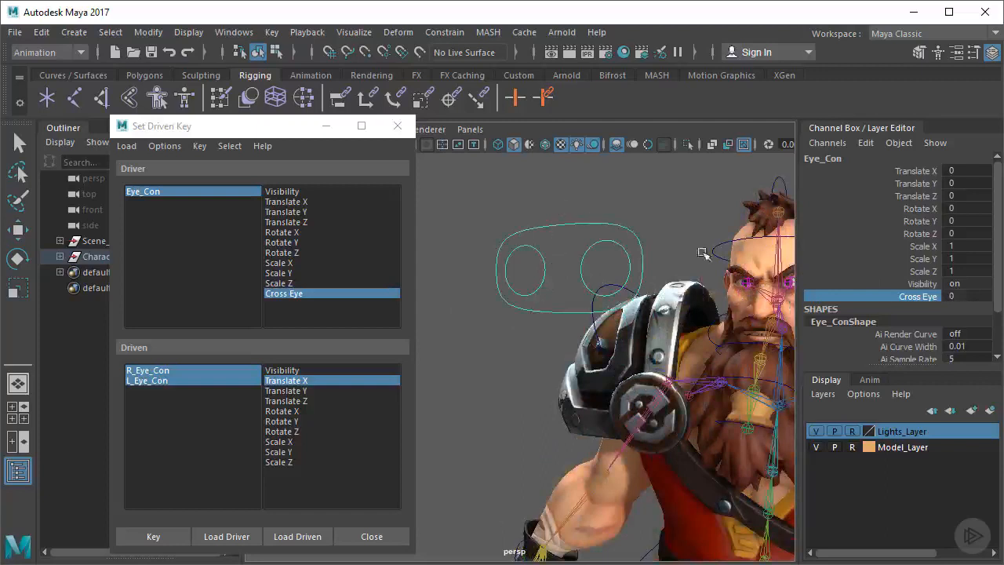
pyautogui.moveTo(604, 292); pyautogui.dragTo(438, 293, button='middle')
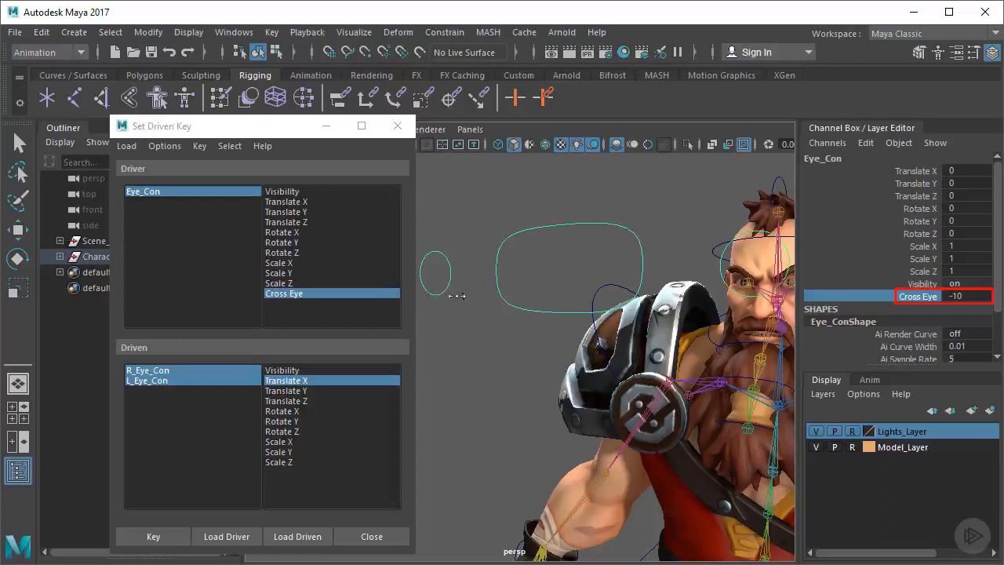
pyautogui.moveTo(629, 306)
pyautogui.keyDown('alt'); pyautogui.mouseDown()
pyautogui.moveTo(612, 304)
pyautogui.moveTo(658, 302)
pyautogui.moveTo(643, 298)
pyautogui.mouseUp(); pyautogui.keyUp('alt')
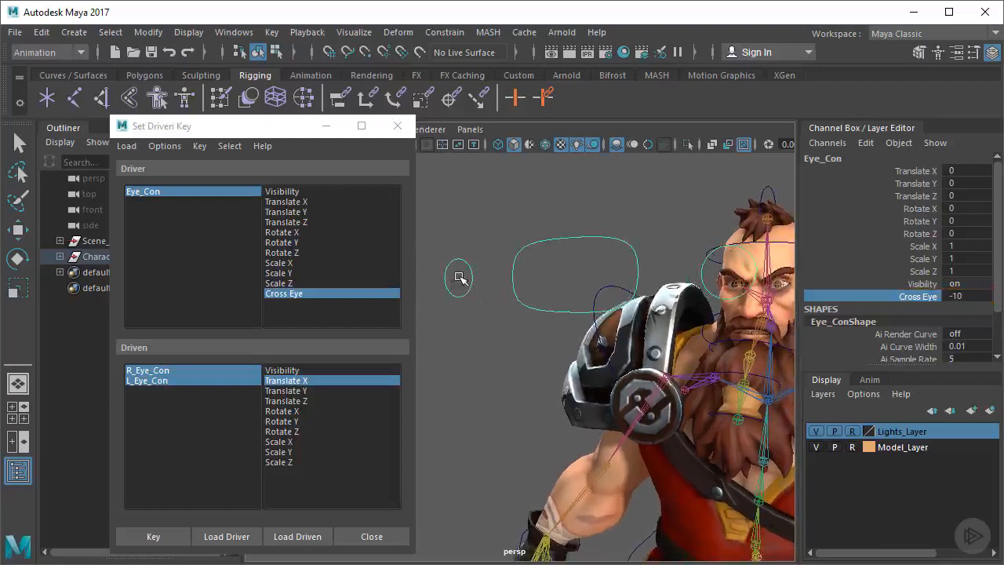
# Set Translate X to -8 on R_Eye_Con and 8 on L_Eye_Con, and re-key these values as the driven pose
pyautogui.moveTo(460, 278); pyautogui.dragTo(492, 323)
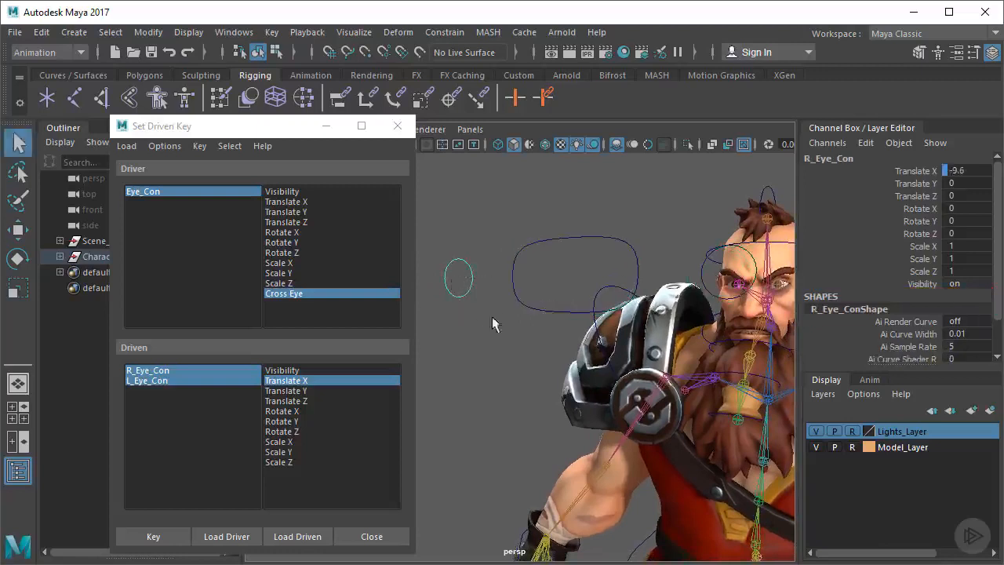
pyautogui.click(963, 171)
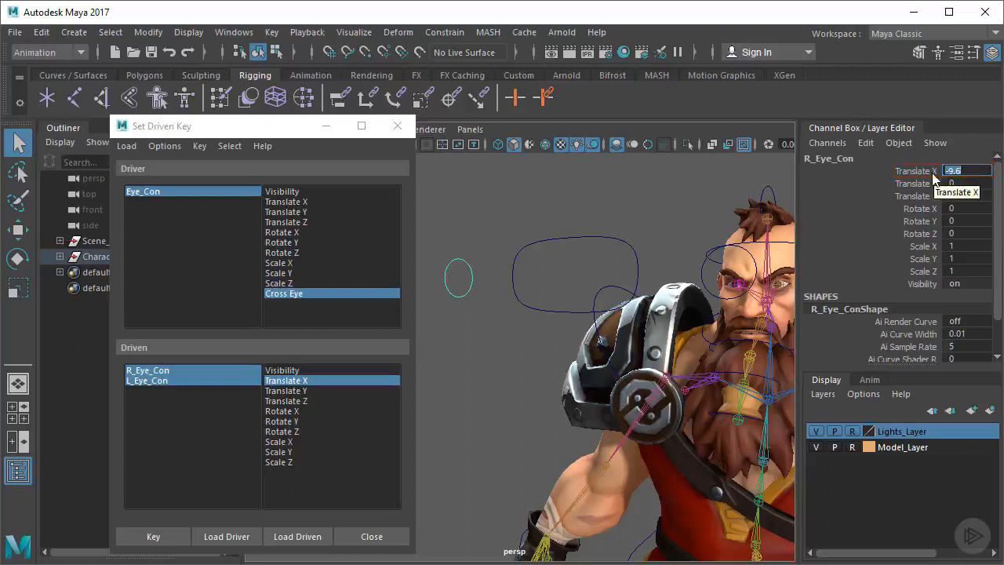
pyautogui.write('-8')
pyautogui.press('Tab')
pyautogui.click(704, 251)
pyautogui.click(970, 170)
pyautogui.write('8')
pyautogui.press('Tab')
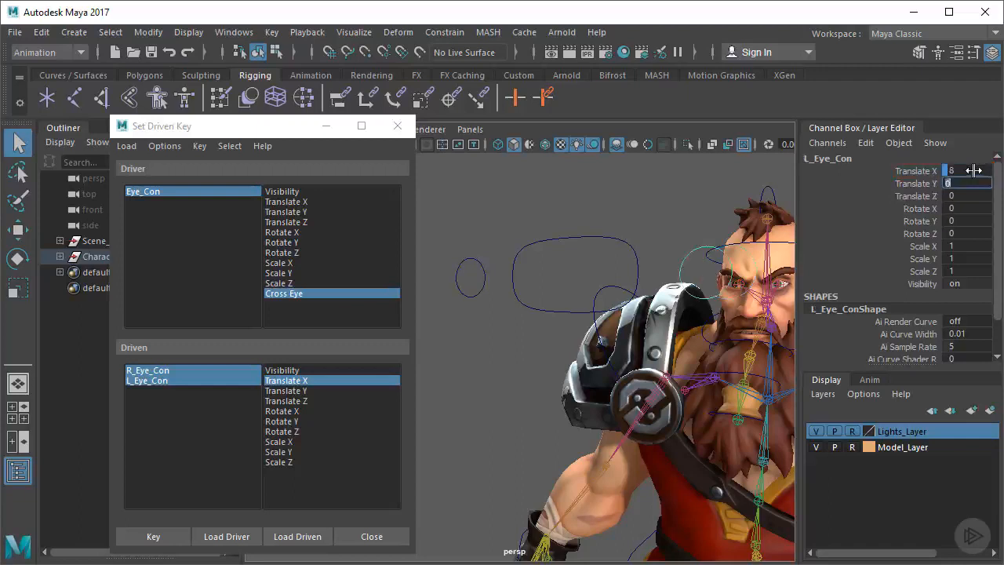
pyautogui.click(164, 536)
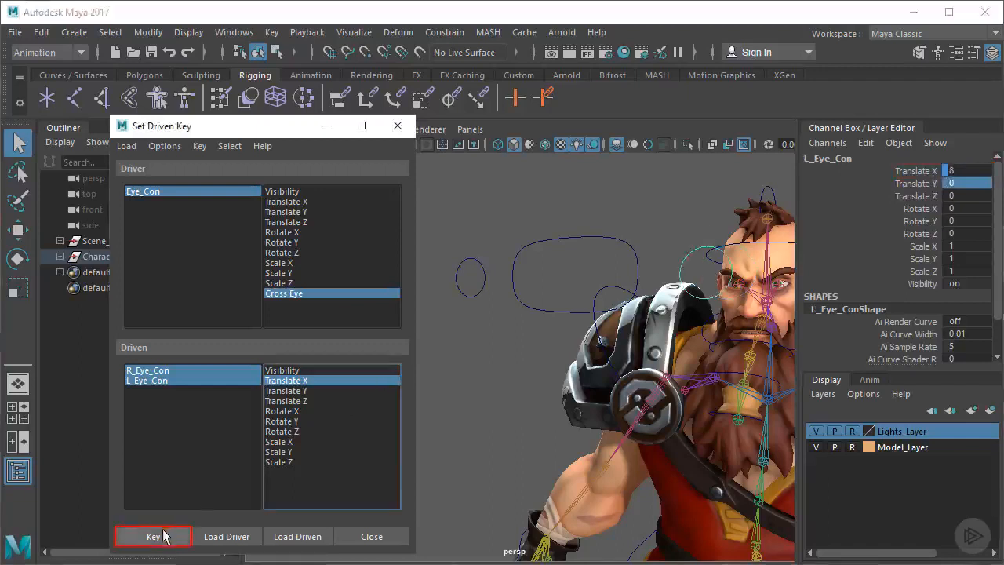
# Select Eye_Con and scrub its Cross Eye attribute to test the revised diverging pose
pyautogui.moveTo(545, 299); pyautogui.dragTo(512, 207)
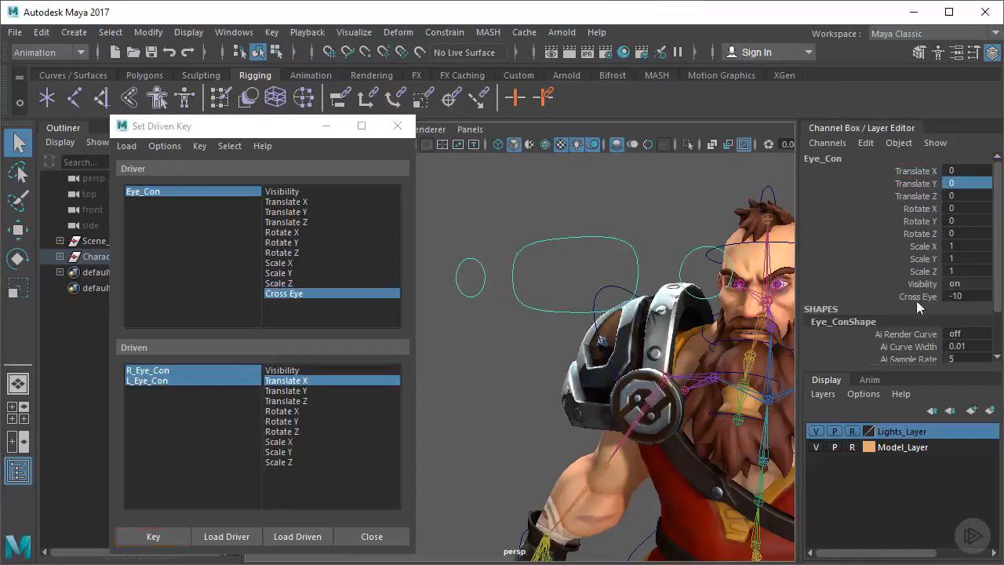
pyautogui.moveTo(978, 296); pyautogui.dragTo(954, 296)
pyautogui.click(904, 302)
pyautogui.moveTo(546, 251); pyautogui.dragTo(480, 289, button='middle')
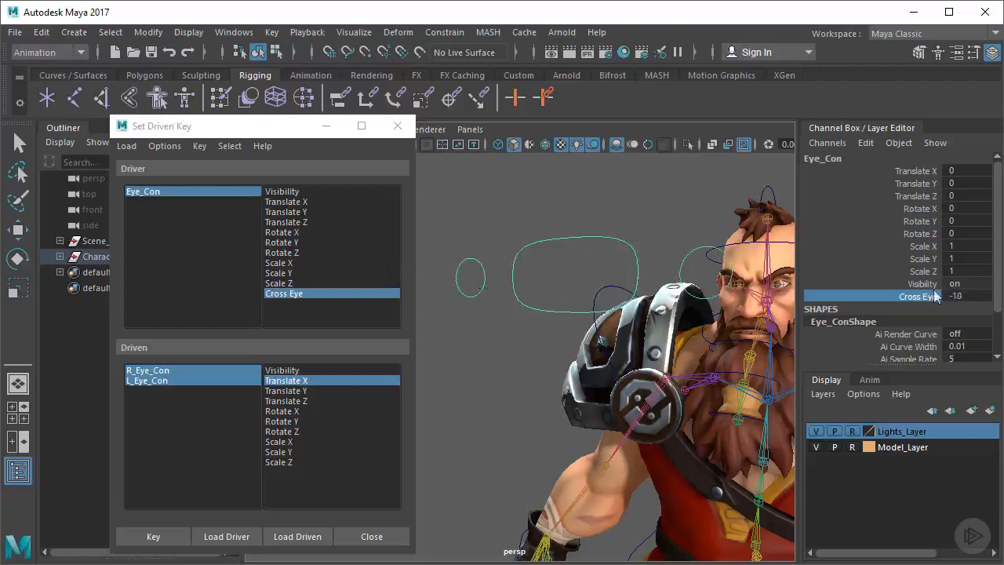
# Reset Eye_Con's Cross Eye attribute to 0
pyautogui.click(963, 295)
pyautogui.write('0')
pyautogui.press('Tab')
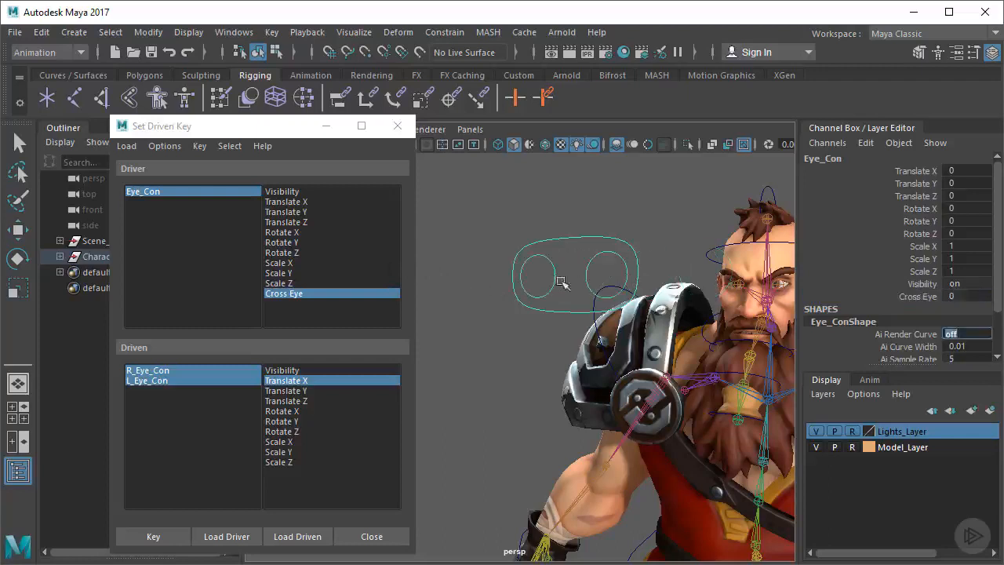
# Open the Graph Editor, expand Eye_Con's hierarchy and frame the Translate X driven curves of both eye controls
pyautogui.keyDown('alt'); pyautogui.moveTo(542, 273); pyautogui.dragTo(571, 277); pyautogui.keyUp('alt')
pyautogui.click(250, 36)
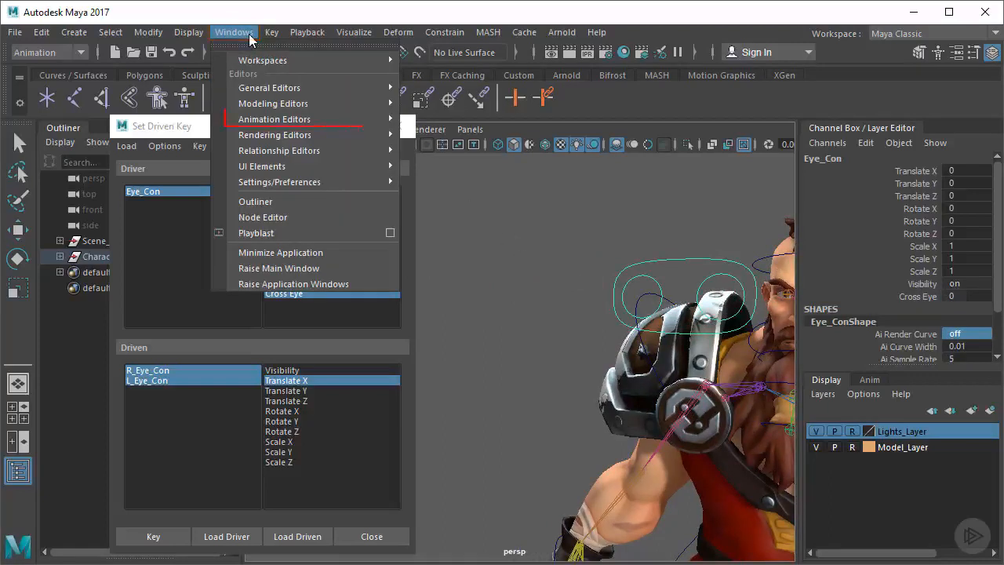
pyautogui.moveTo(289, 122)
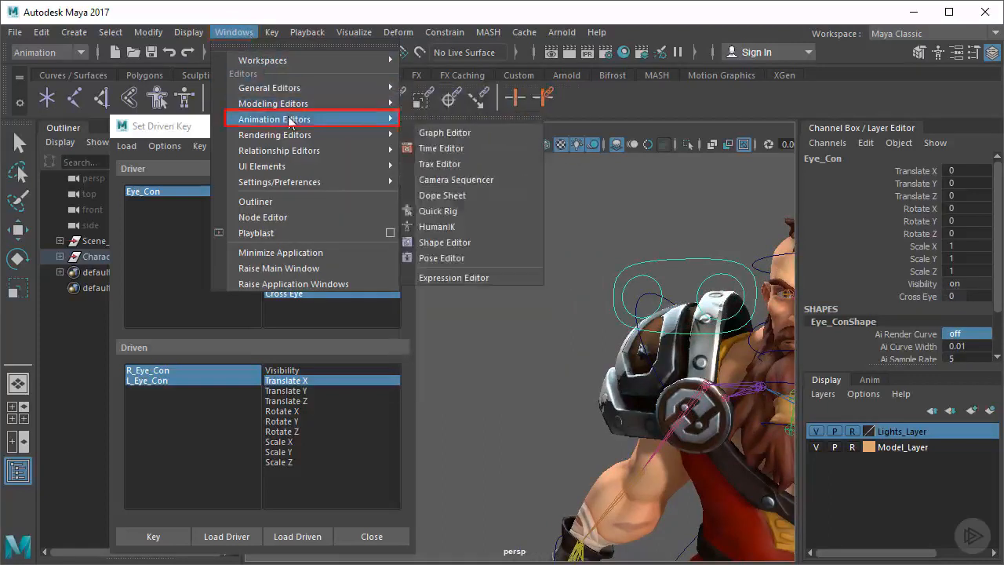
pyautogui.click(444, 132)
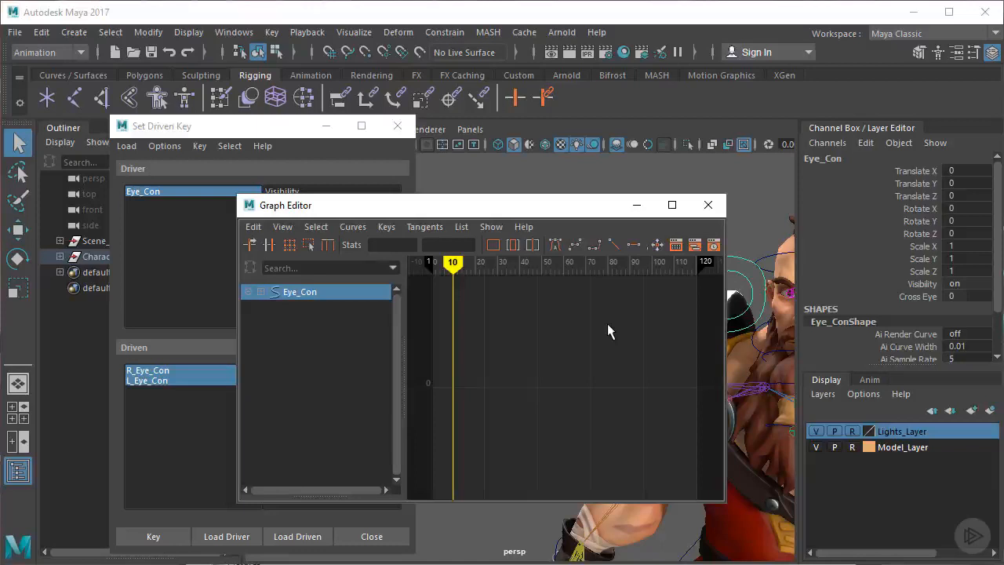
pyautogui.click(260, 293)
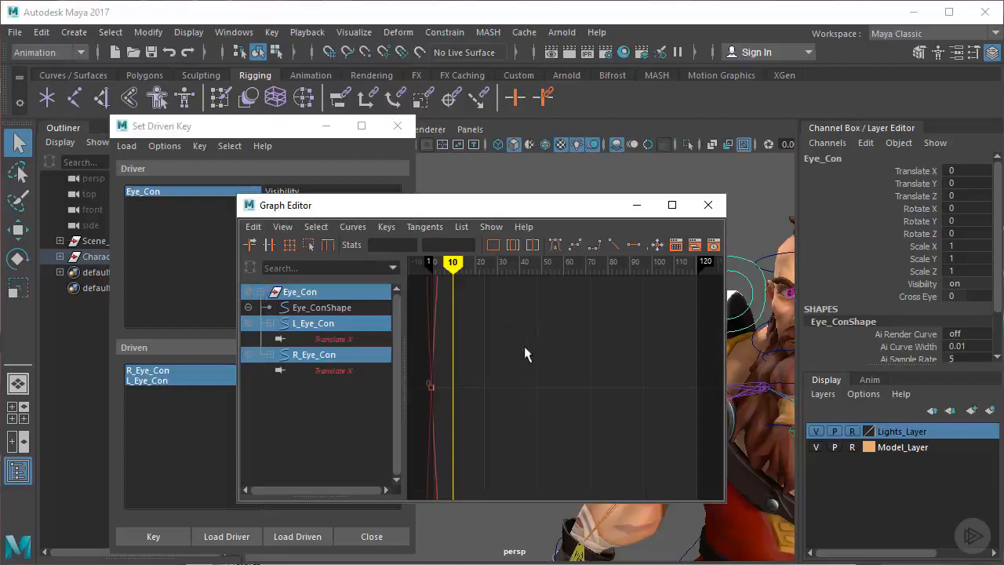
pyautogui.keyDown('alt'); pyautogui.moveTo(524, 352); pyautogui.dragTo(625, 349, button='middle'); pyautogui.keyUp('alt')
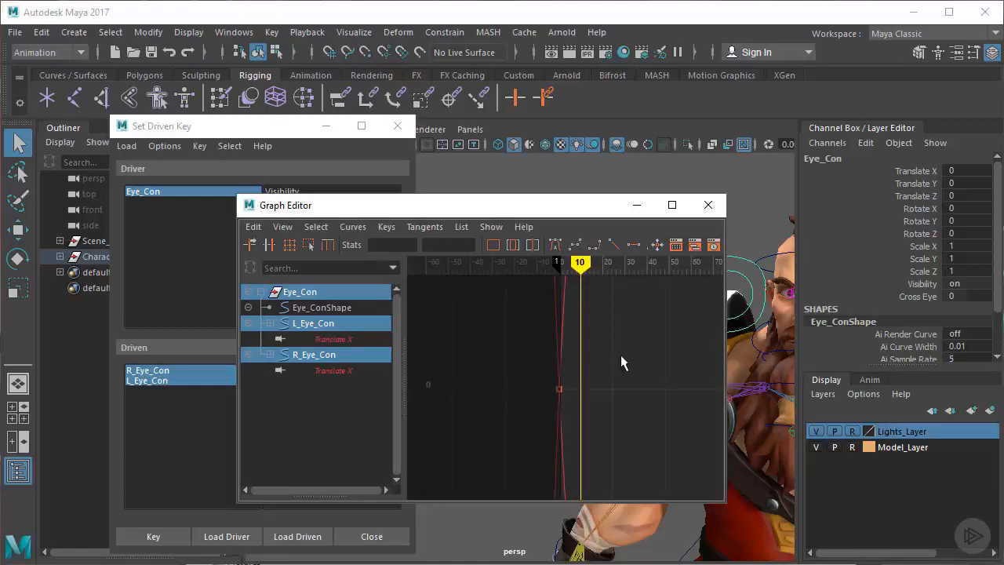
pyautogui.press('f')
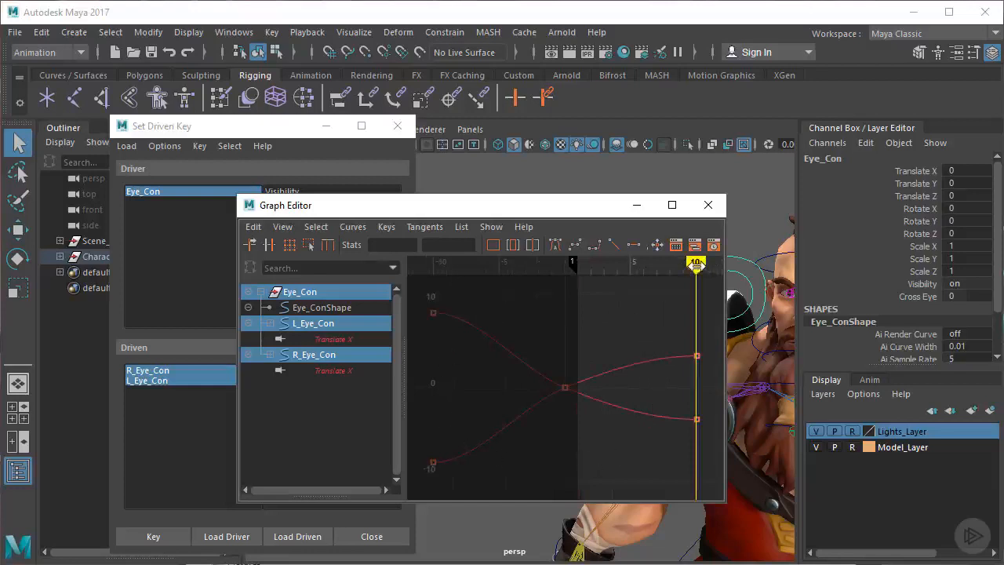
# Examine the values of the eye controls' driven keys at Cross Eye 10, -10 and 0 on the curves
pyautogui.moveTo(705, 350); pyautogui.dragTo(678, 368)
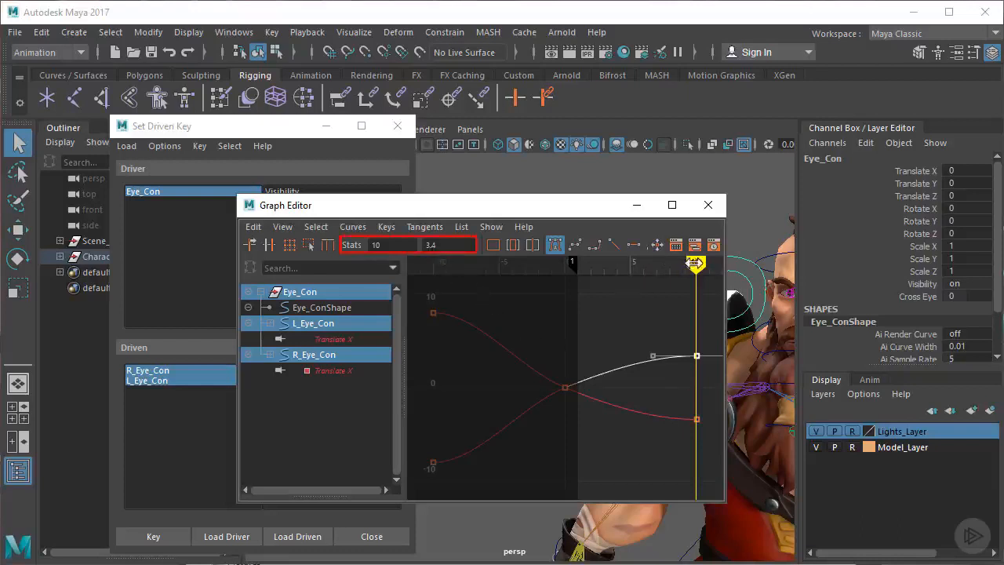
pyautogui.moveTo(694, 263); pyautogui.dragTo(431, 284)
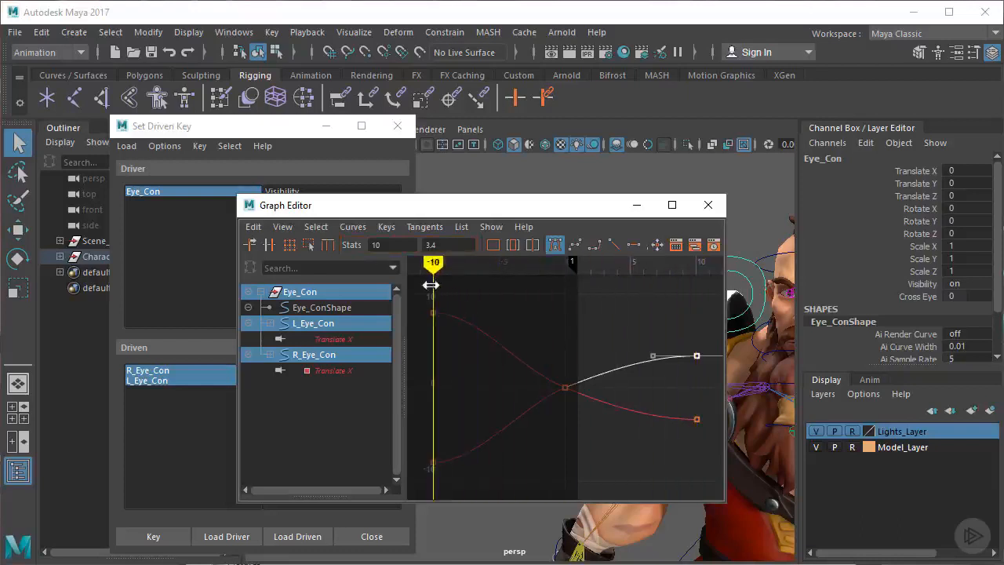
pyautogui.moveTo(430, 319); pyautogui.dragTo(423, 321)
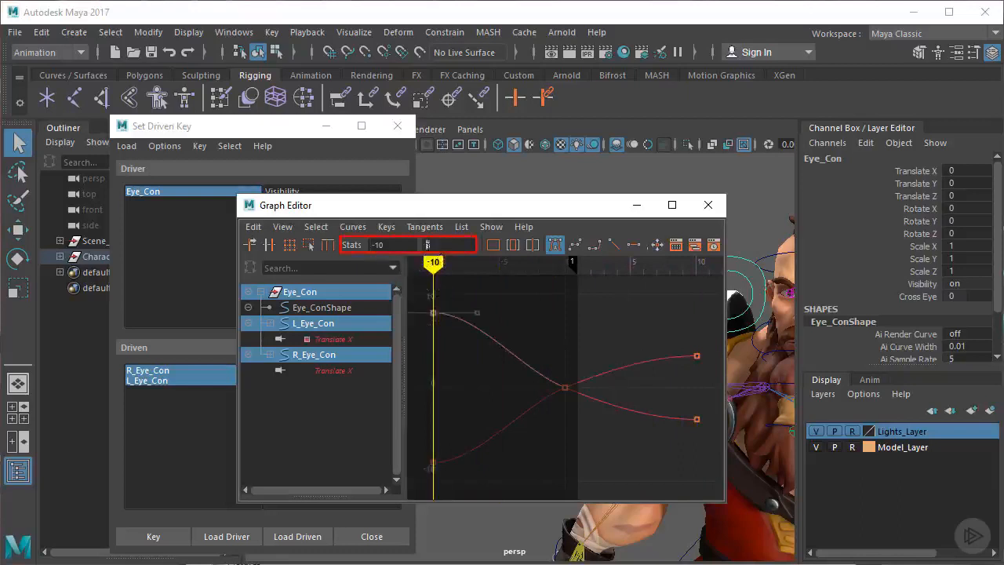
pyautogui.moveTo(461, 434); pyautogui.dragTo(421, 469)
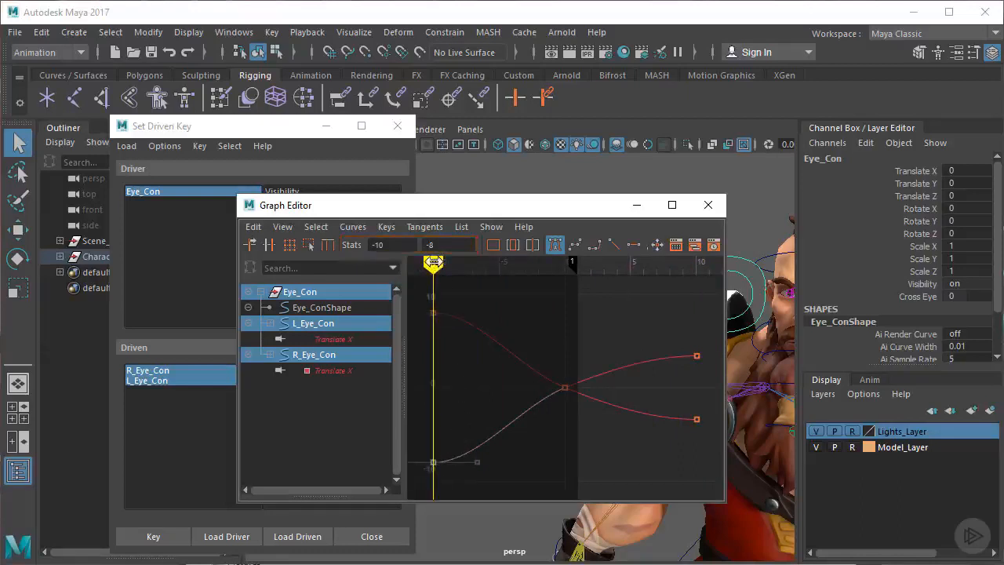
pyautogui.moveTo(433, 263); pyautogui.dragTo(564, 263)
pyautogui.moveTo(587, 361); pyautogui.dragTo(532, 407)
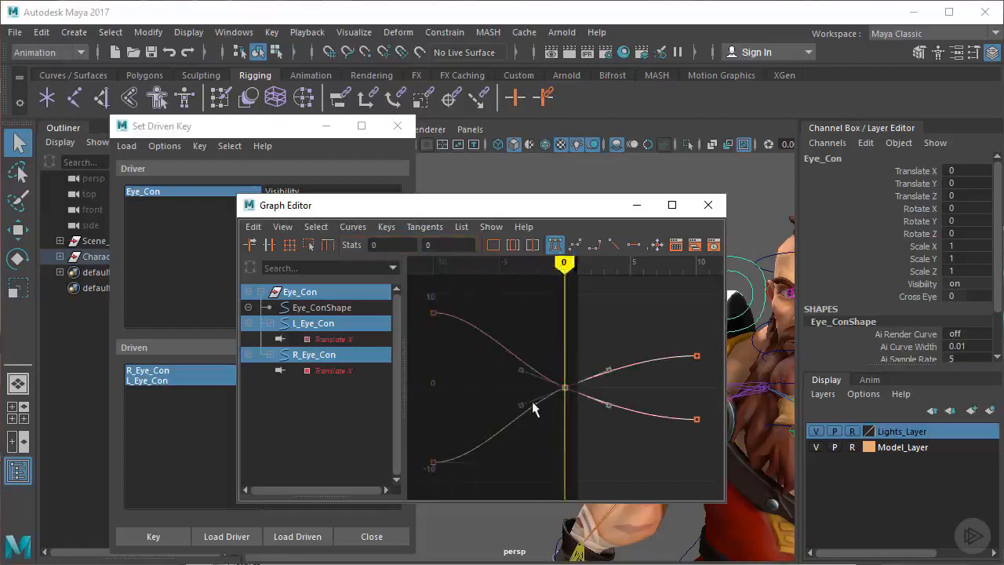
pyautogui.moveTo(421, 329); pyautogui.dragTo(422, 327)
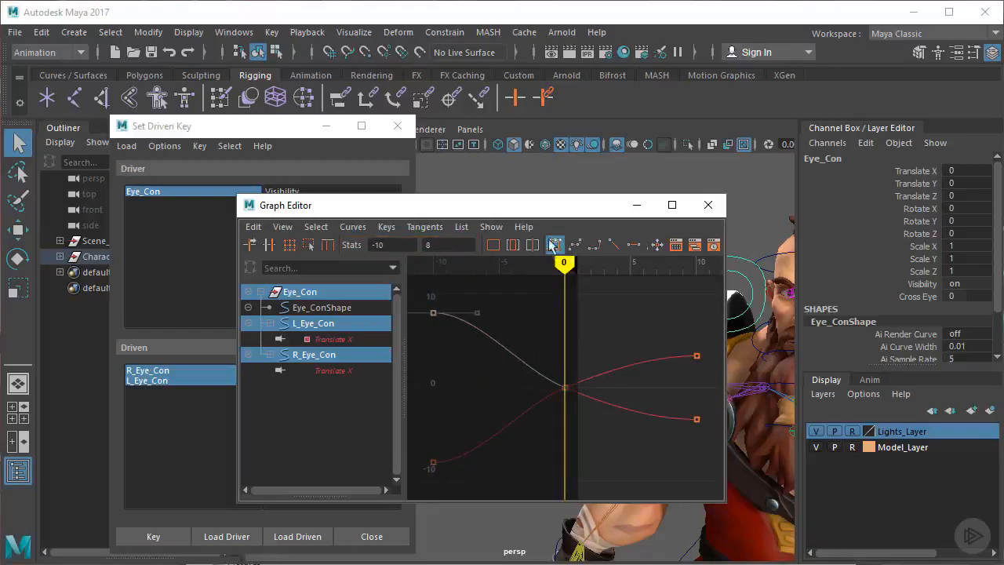
# Close the Graph Editor and return to viewing the character with its eye controls
pyautogui.moveTo(535, 213); pyautogui.dragTo(429, 208)
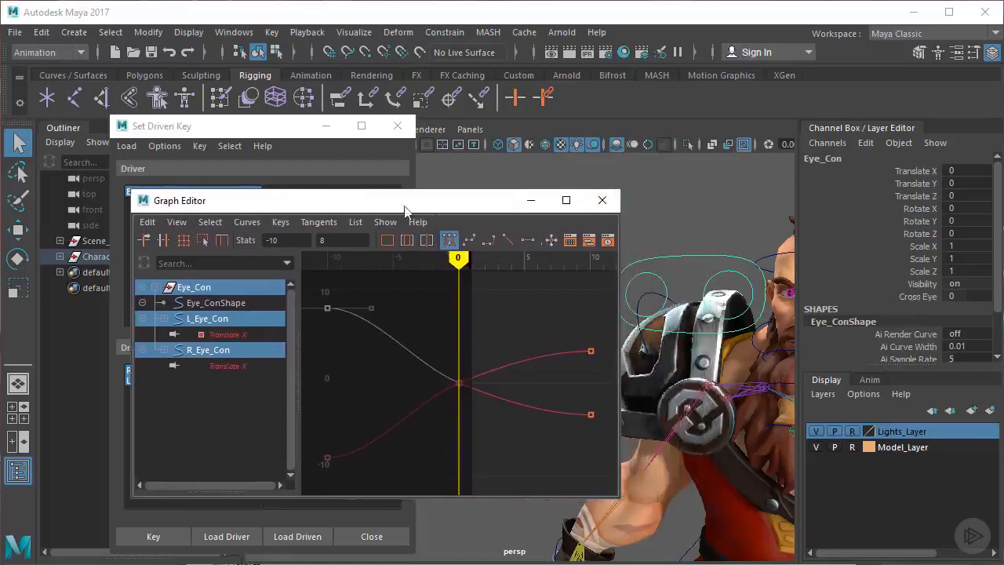
pyautogui.moveTo(404, 211); pyautogui.dragTo(481, 210)
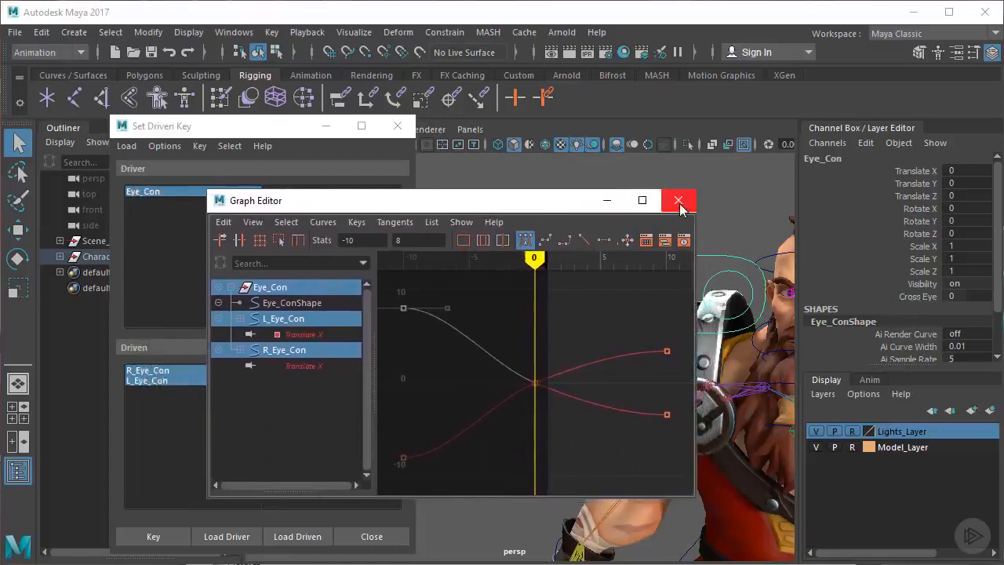
pyautogui.click(678, 201)
pyautogui.keyDown('alt'); pyautogui.moveTo(619, 229); pyautogui.dragTo(592, 265); pyautogui.keyUp('alt')
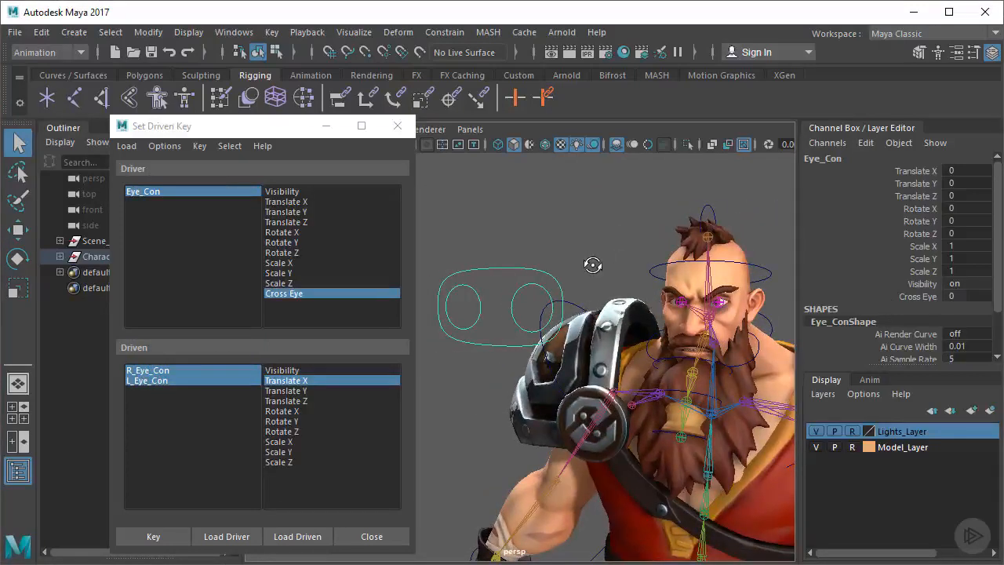